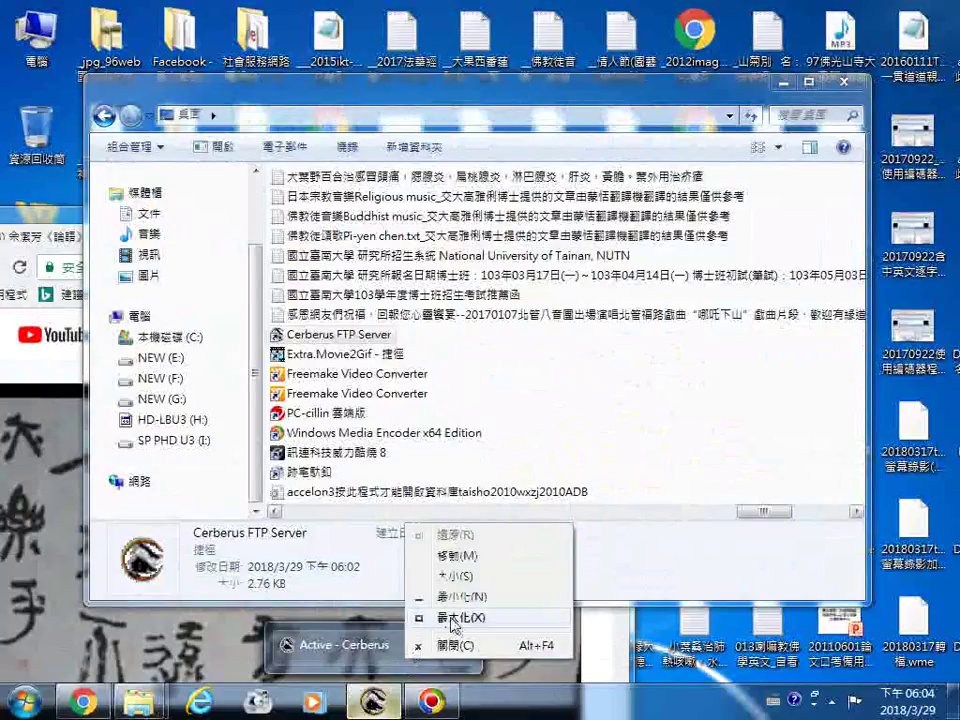
# Maximize the Cerberus FTP Server window and keep it in front of the web browser
pyautogui.click(453, 619)
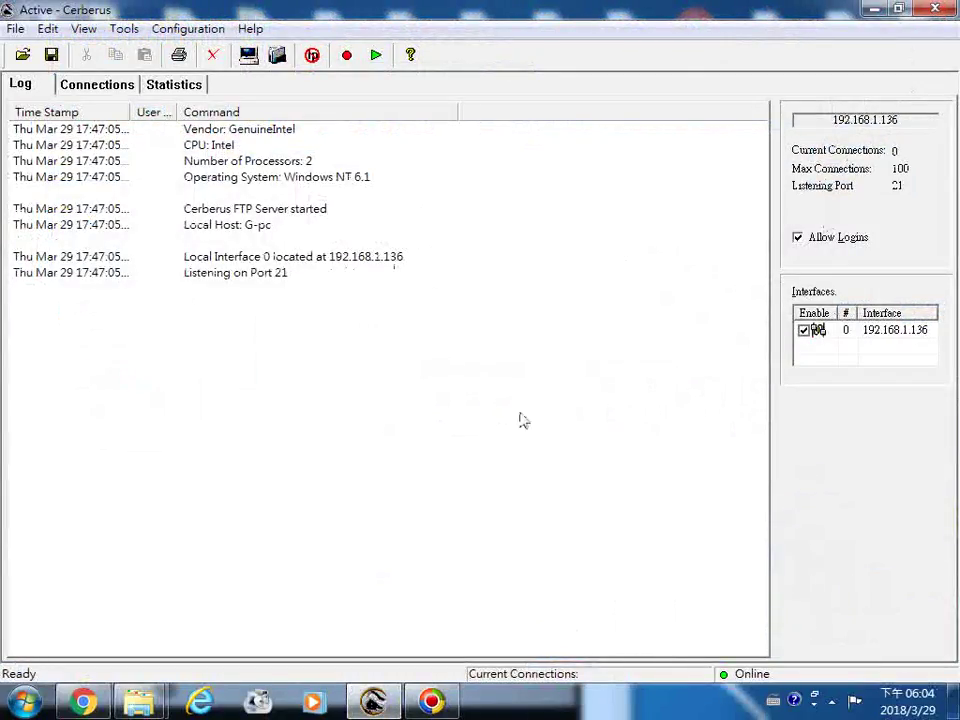
pyautogui.click(83, 700)
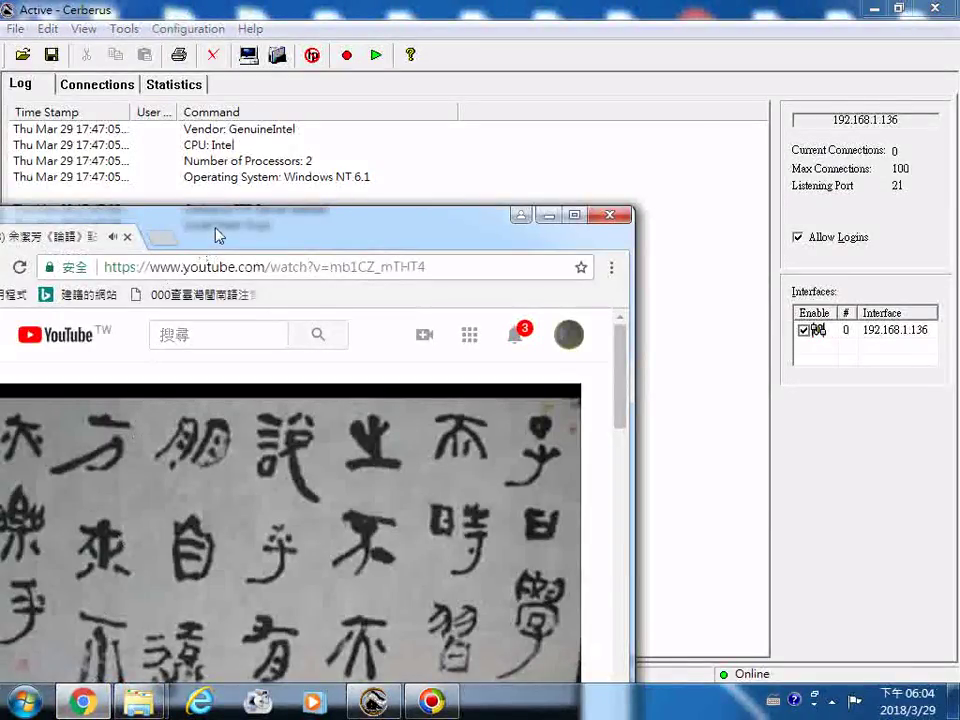
pyautogui.click(420, 174)
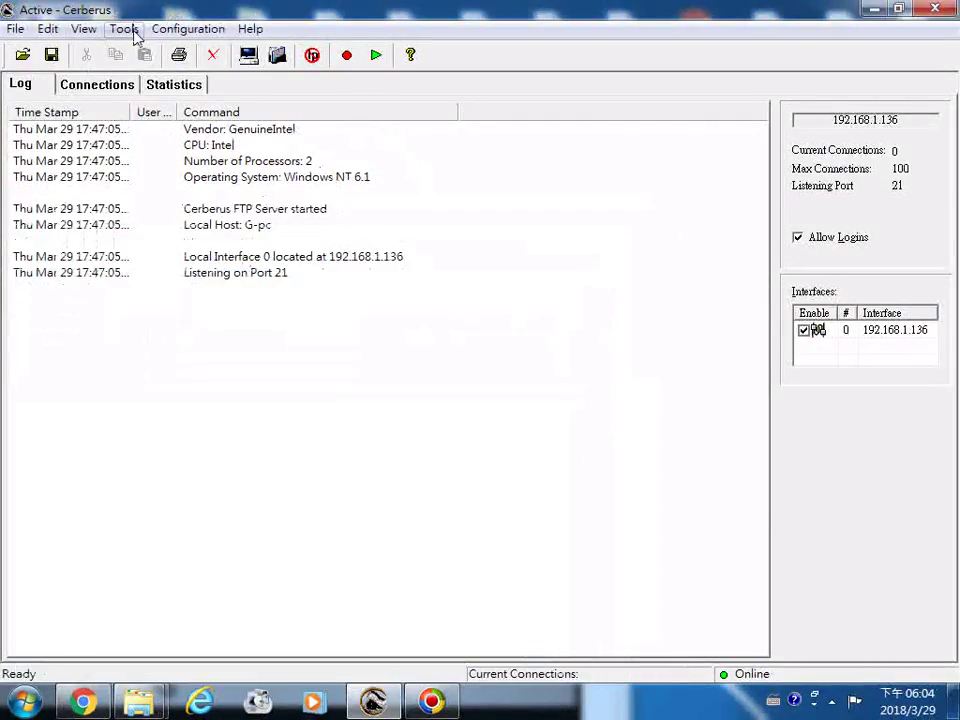
# Open the user configuration, select the Anonymous profile and show the permissions of its www directory
pyautogui.click(127, 29)
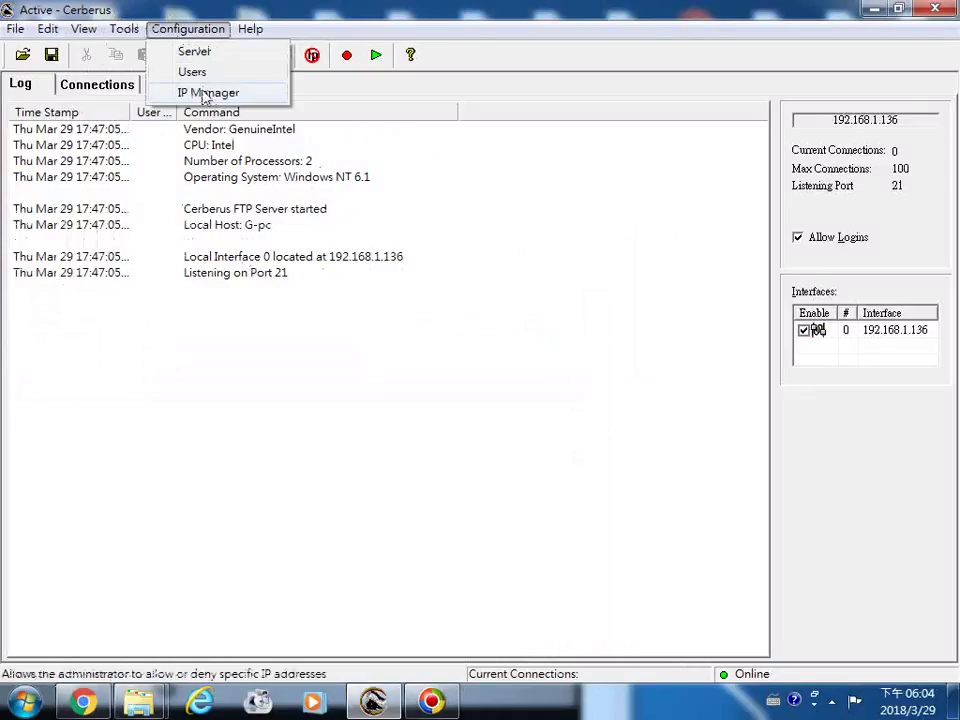
pyautogui.click(196, 72)
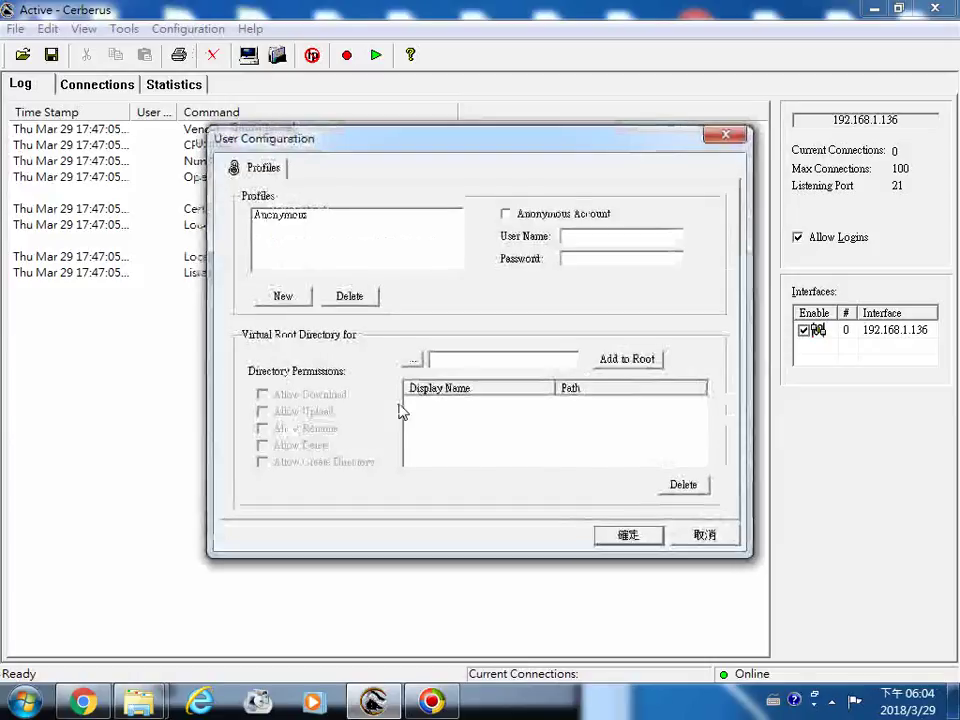
pyautogui.click(296, 218)
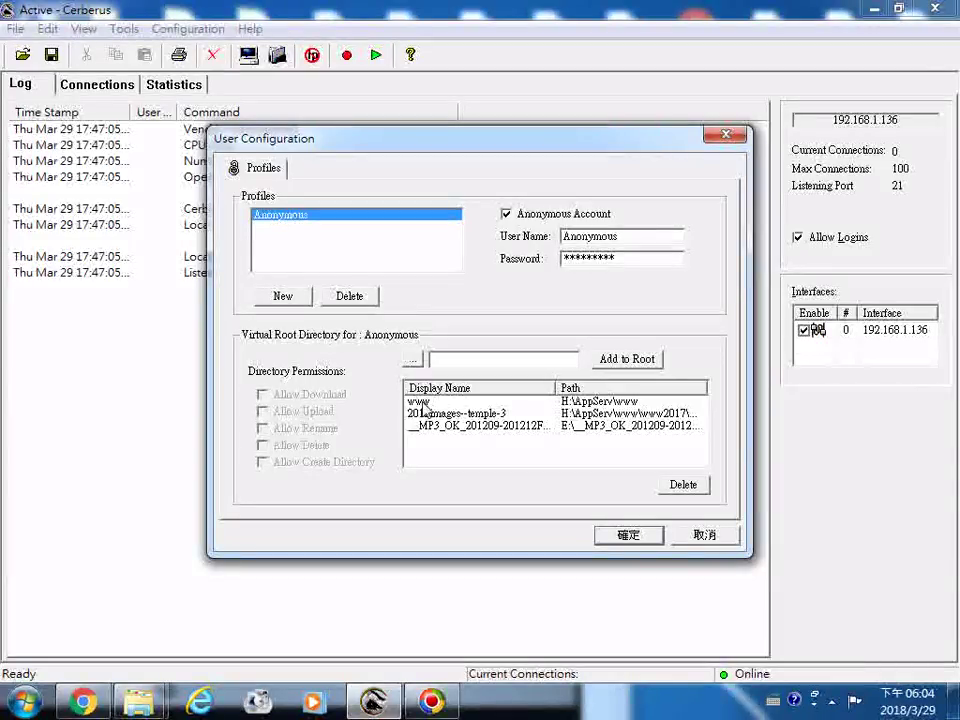
pyautogui.click(420, 402)
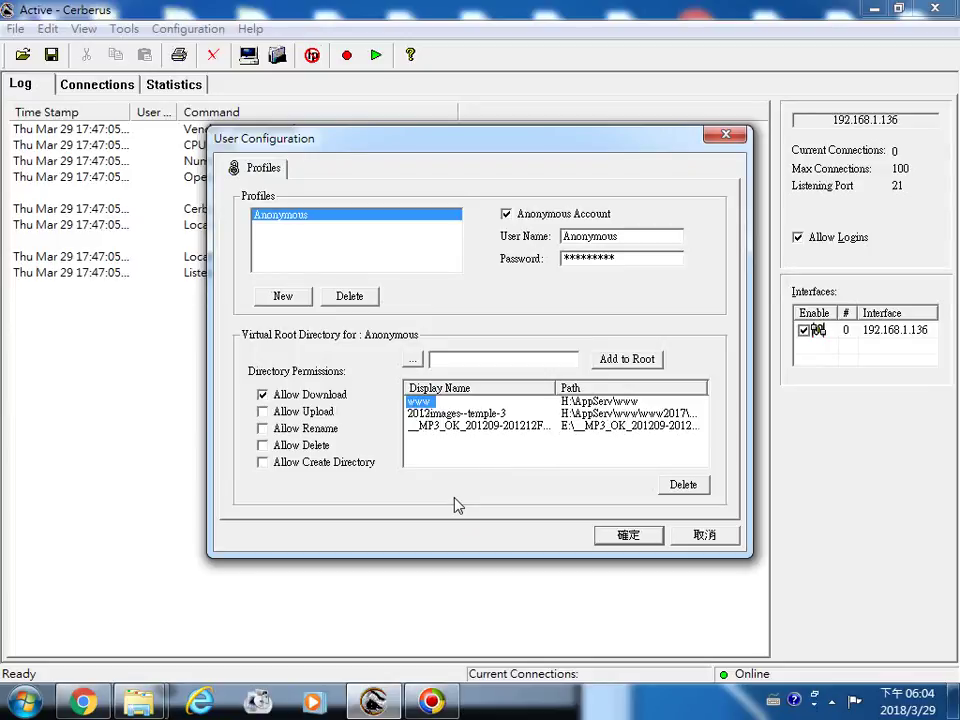
# Try to add the H:\AppServ\www folder to the Anonymous profile's virtual root directory
pyautogui.click(420, 361)
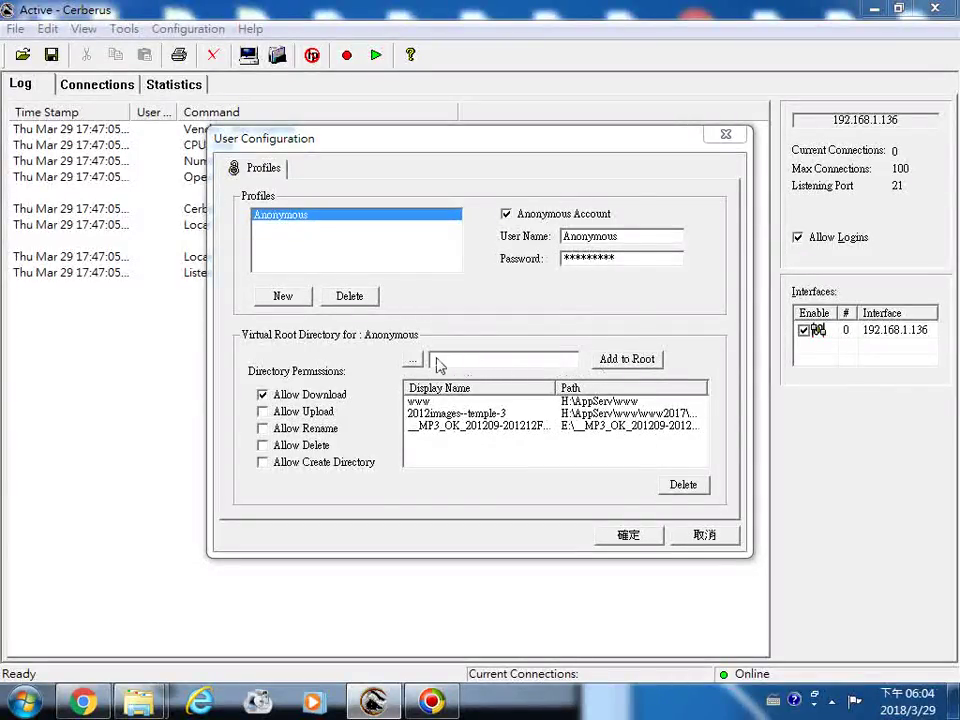
pyautogui.click(457, 393)
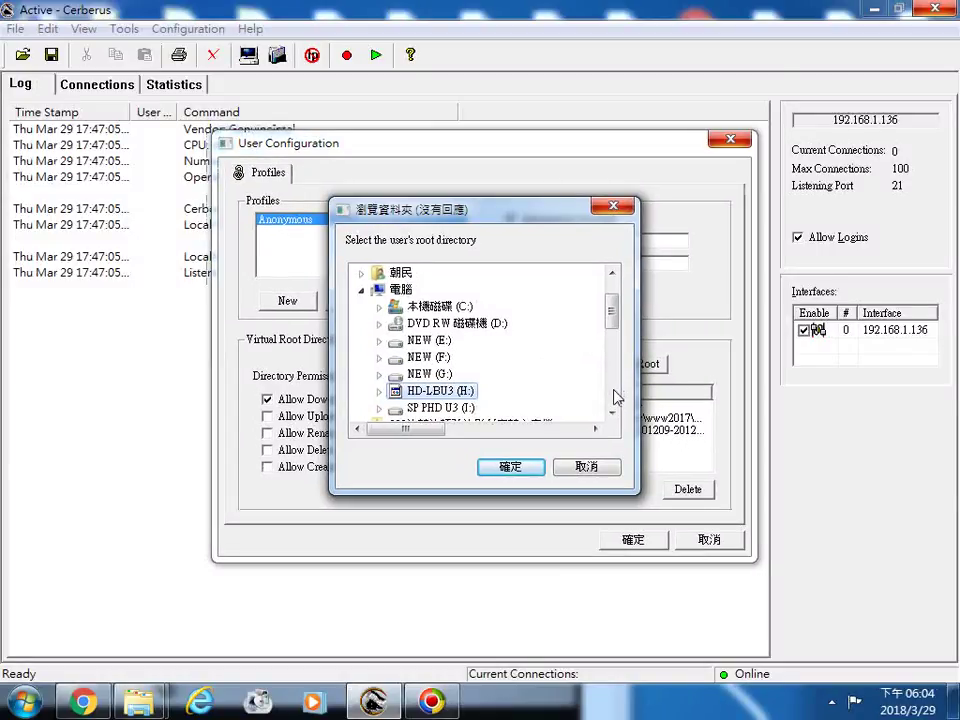
pyautogui.moveTo(455, 213); pyautogui.dragTo(345, 214)
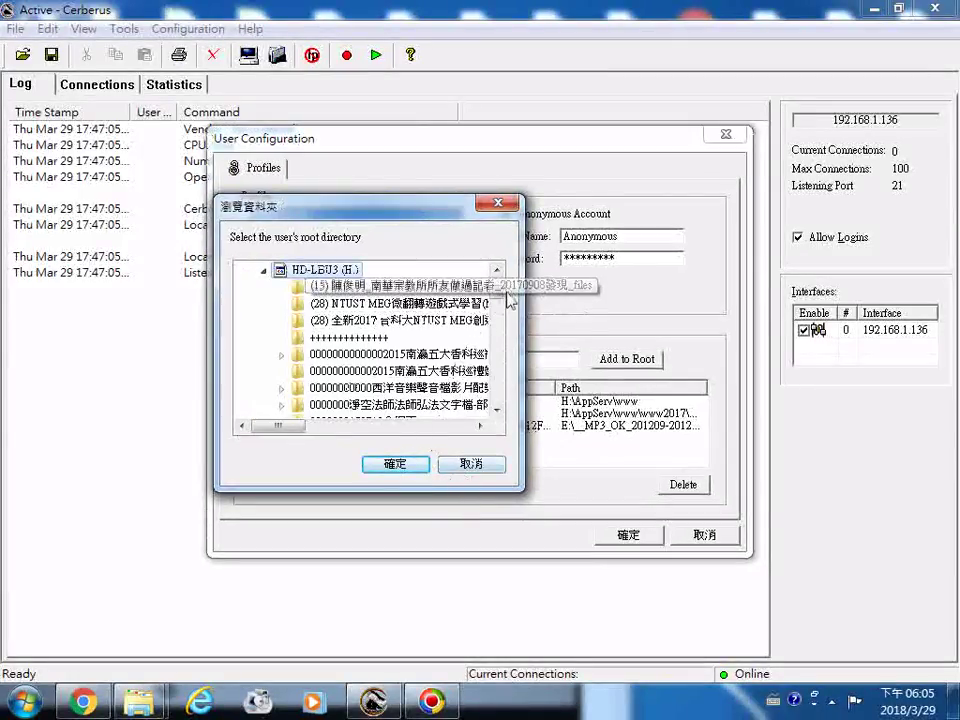
pyautogui.scroll(-5, 496, 294)
pyautogui.scroll(-12, 500, 350)
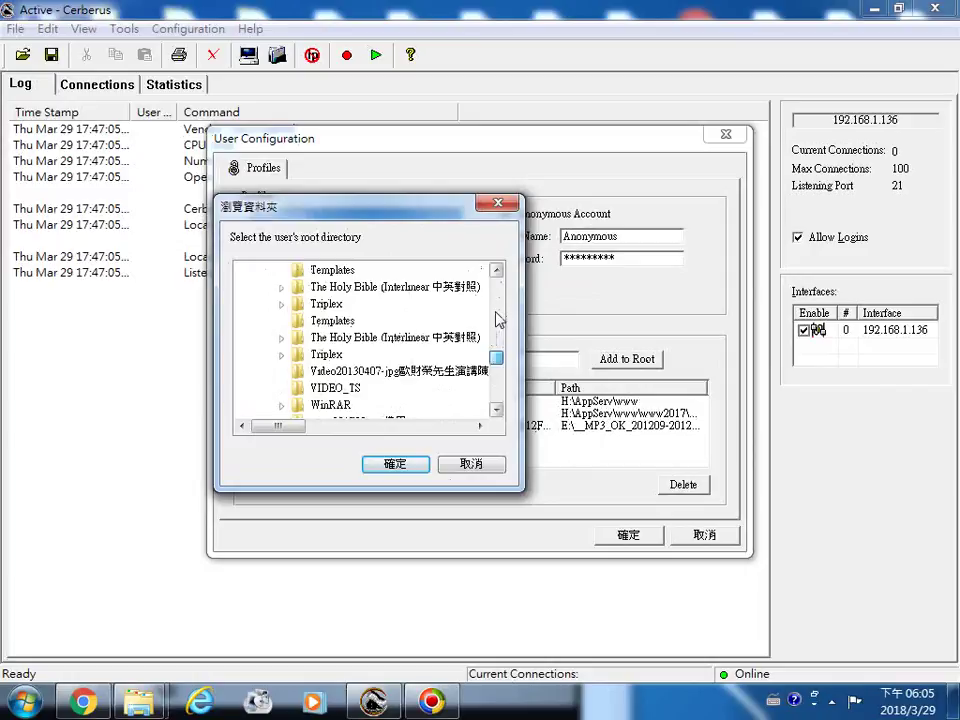
pyautogui.scroll(10, 499, 320)
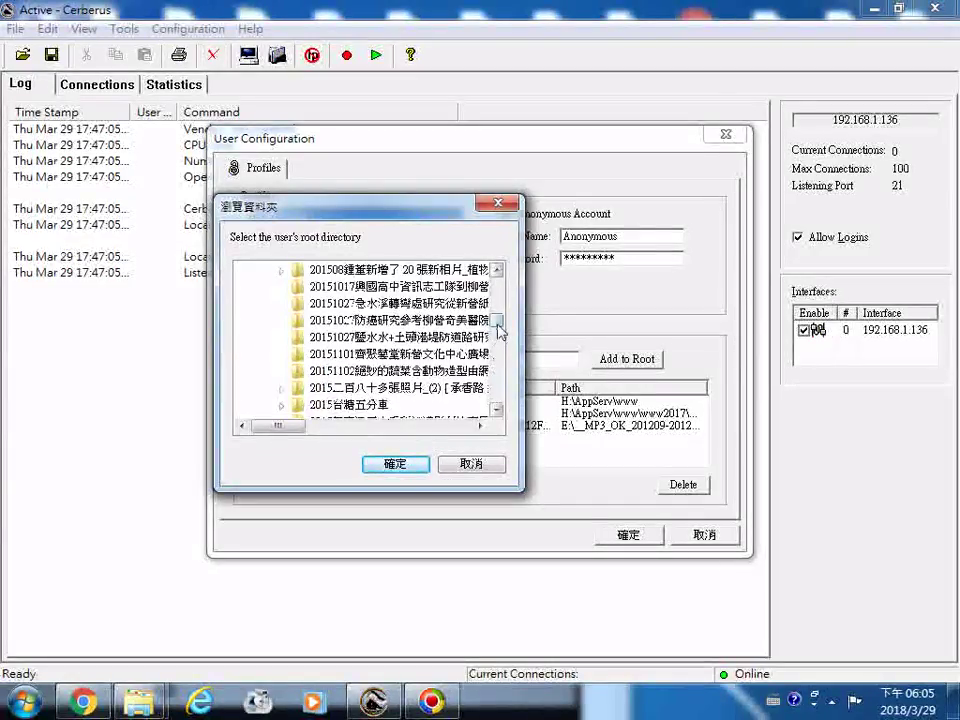
pyautogui.moveTo(499, 330)
pyautogui.mouseDown()
pyautogui.moveTo(495, 306)
pyautogui.moveTo(506, 298)
pyautogui.moveTo(508, 342)
pyautogui.mouseUp()
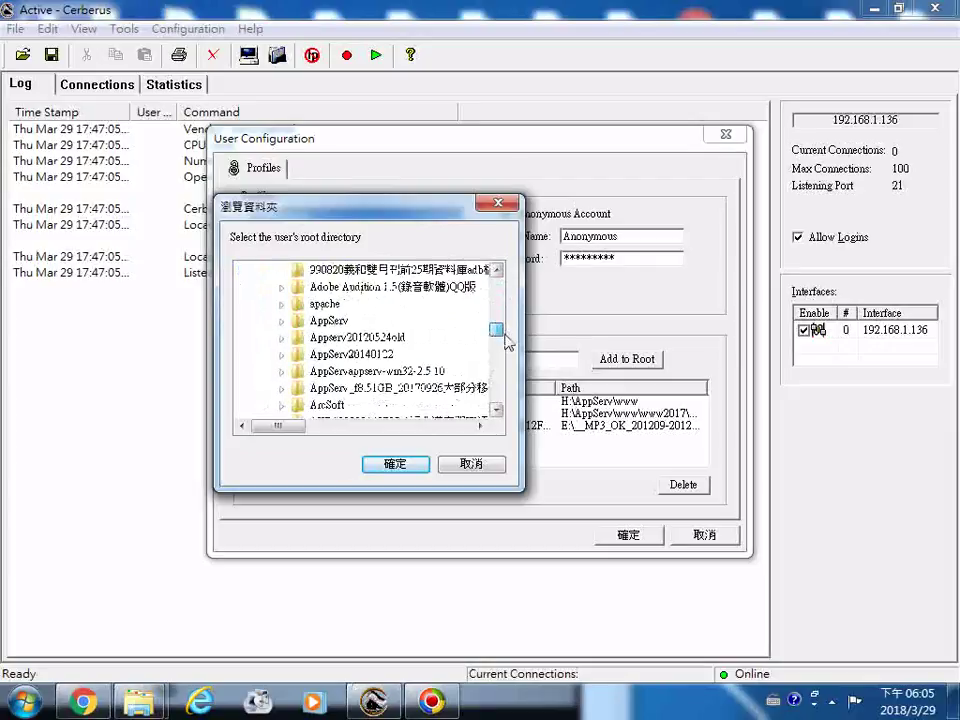
pyautogui.doubleClick(331, 321)
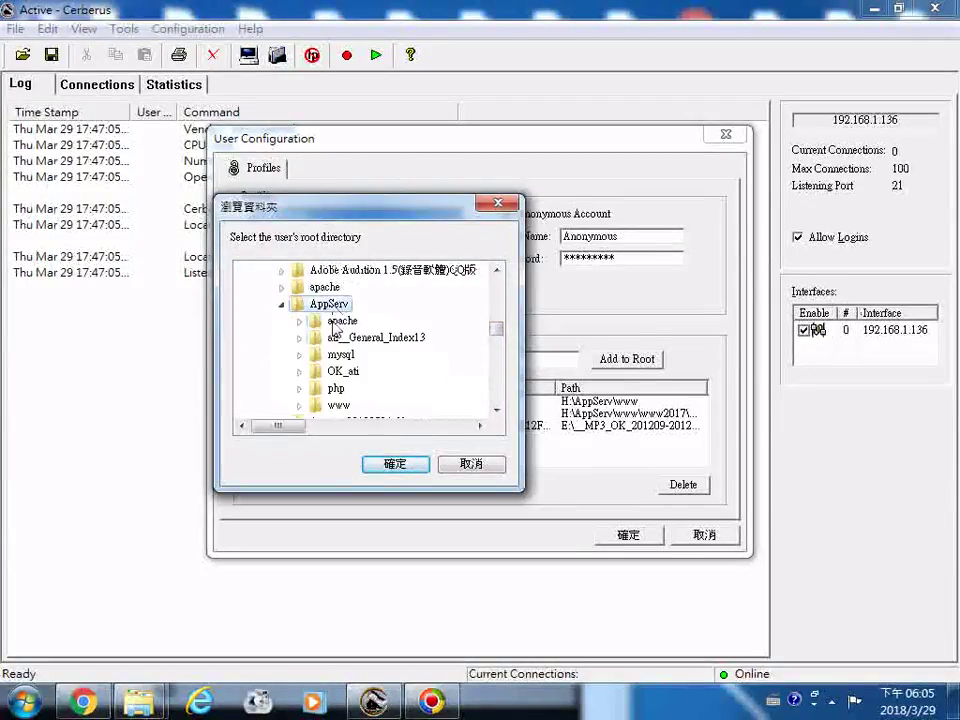
pyautogui.click(396, 464)
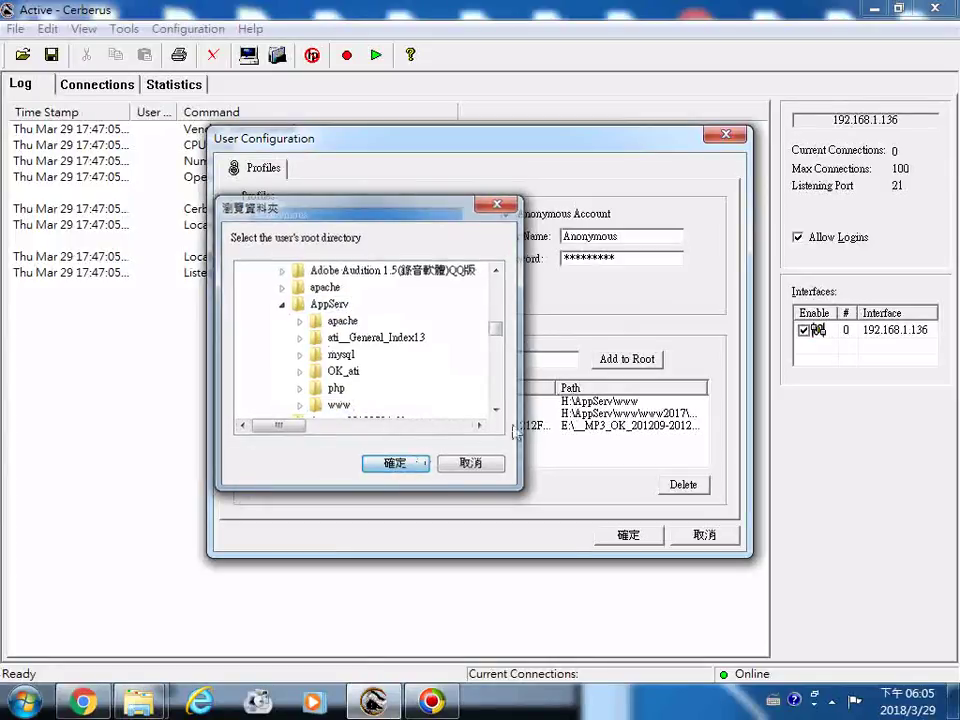
pyautogui.click(410, 466)
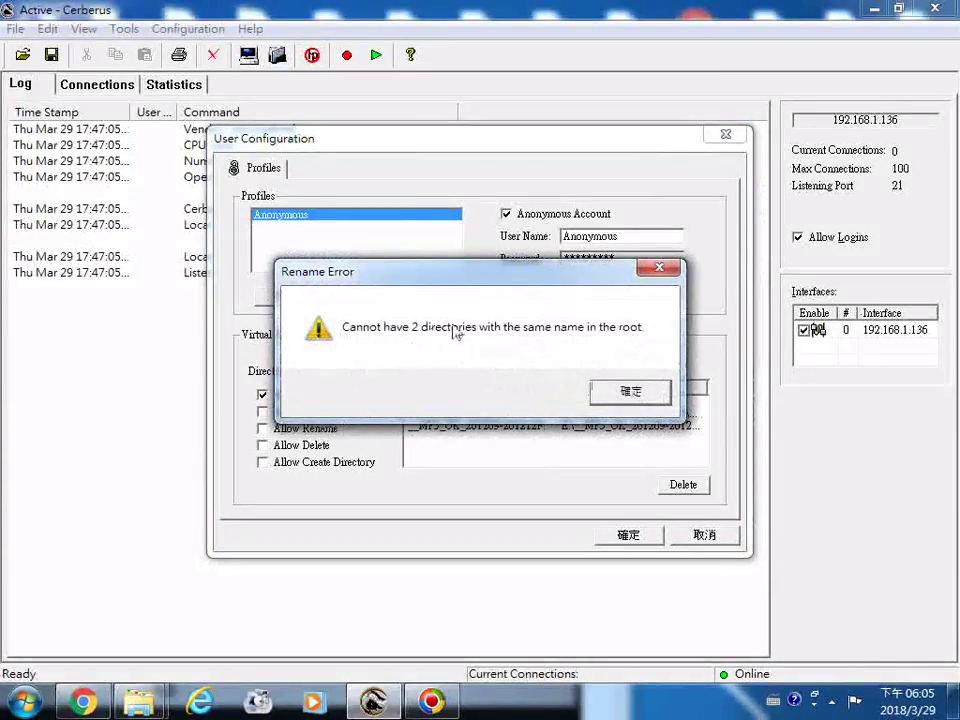
pyautogui.click(609, 398)
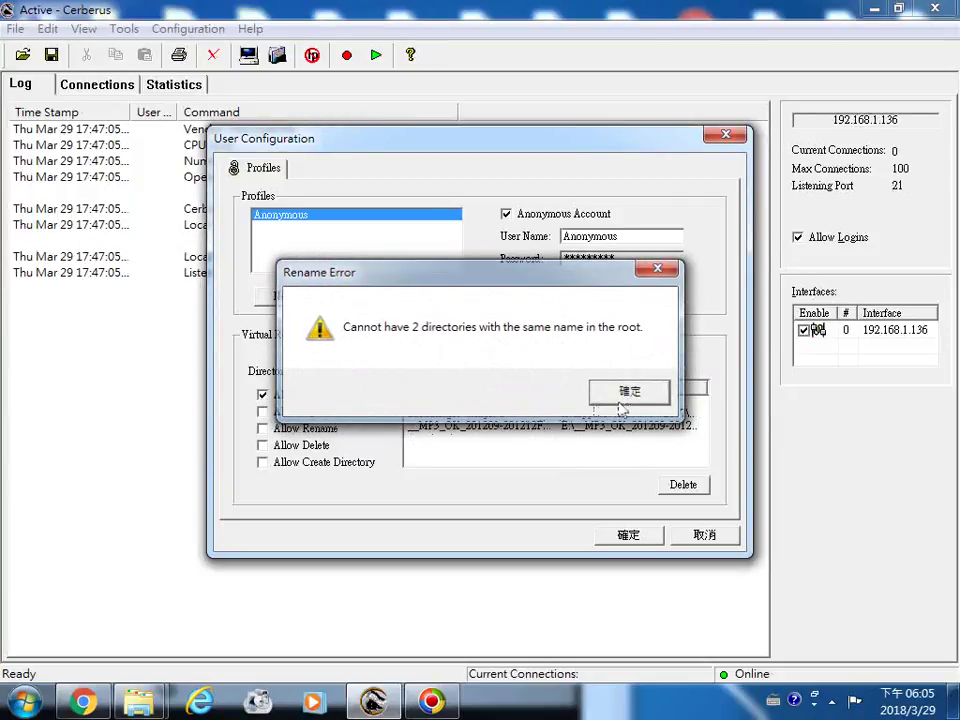
pyautogui.press('Return')
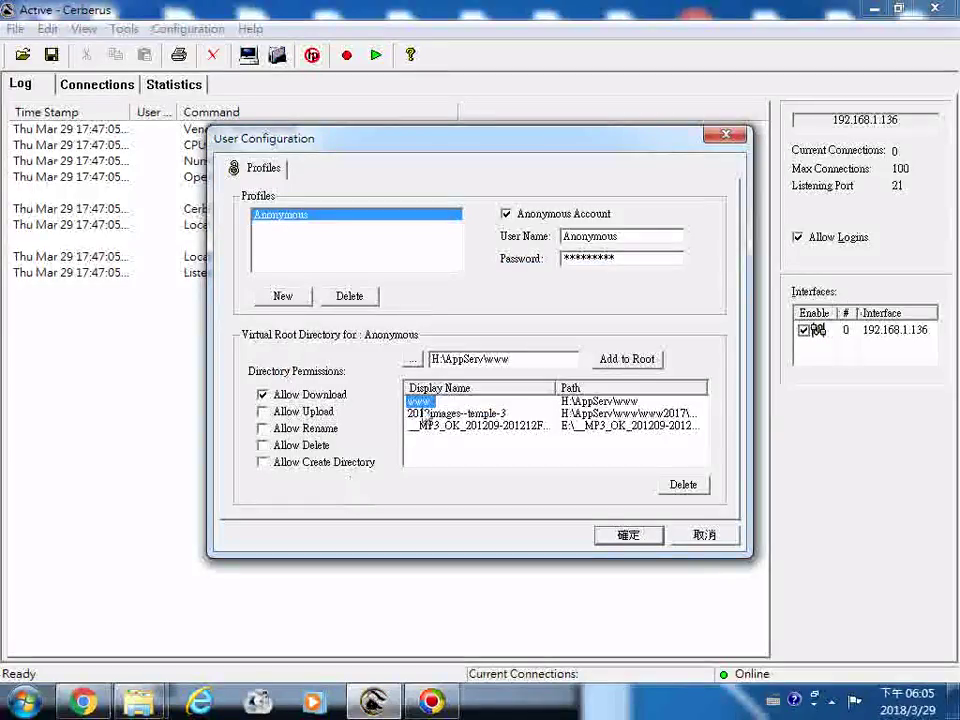
# Review the permissions of the 2012images--temple-3 and __MP3_OK directories and retry adding H:\AppServ\www to the root
pyautogui.press('Down')
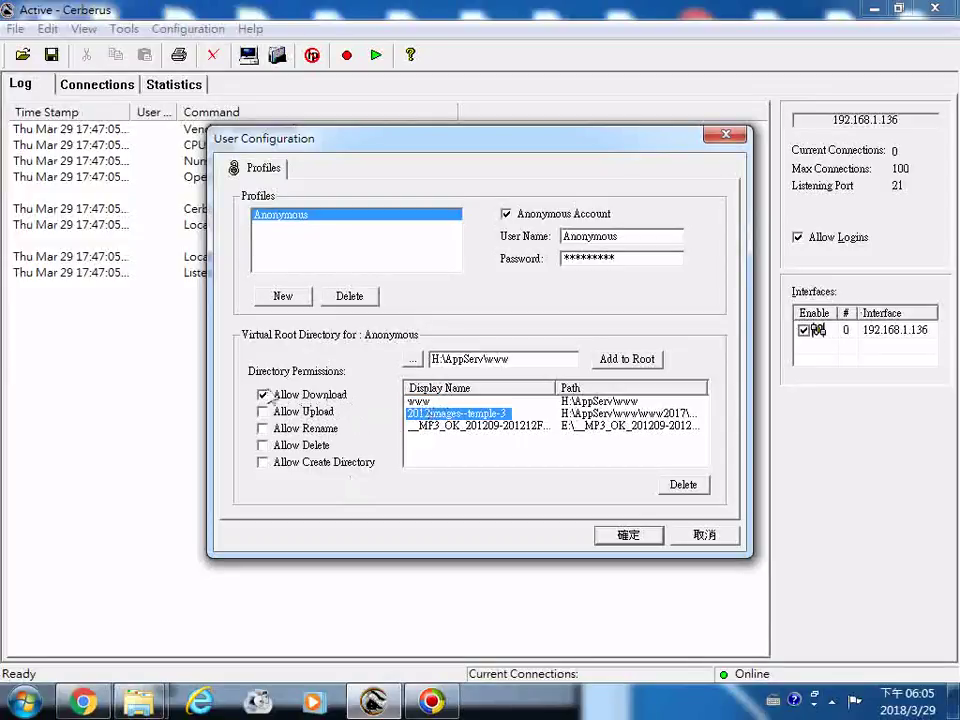
pyautogui.click(470, 428)
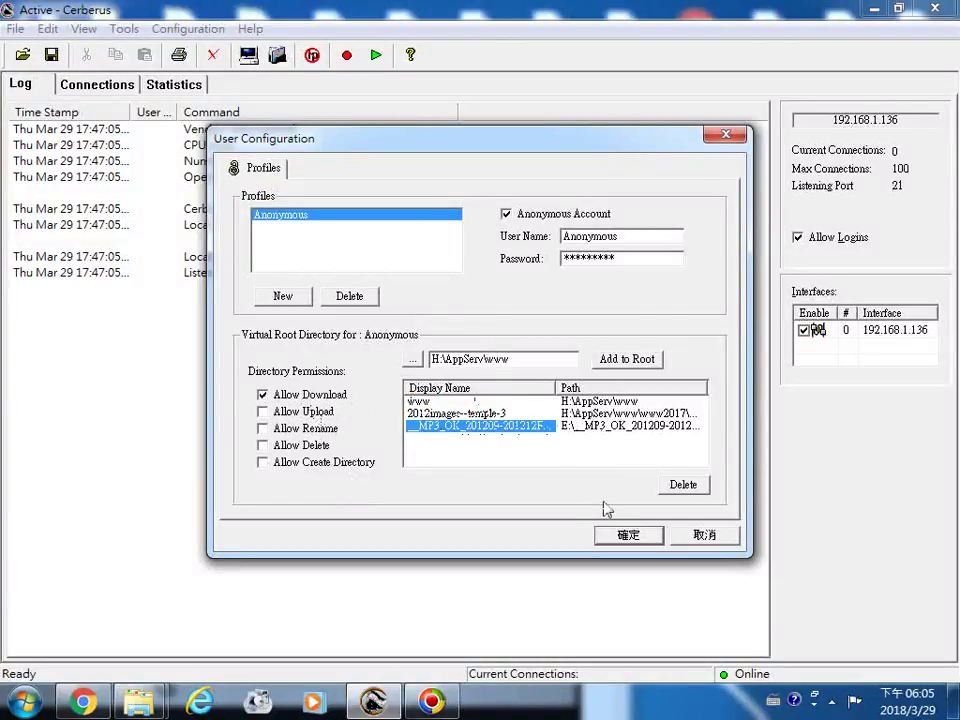
pyautogui.click(613, 368)
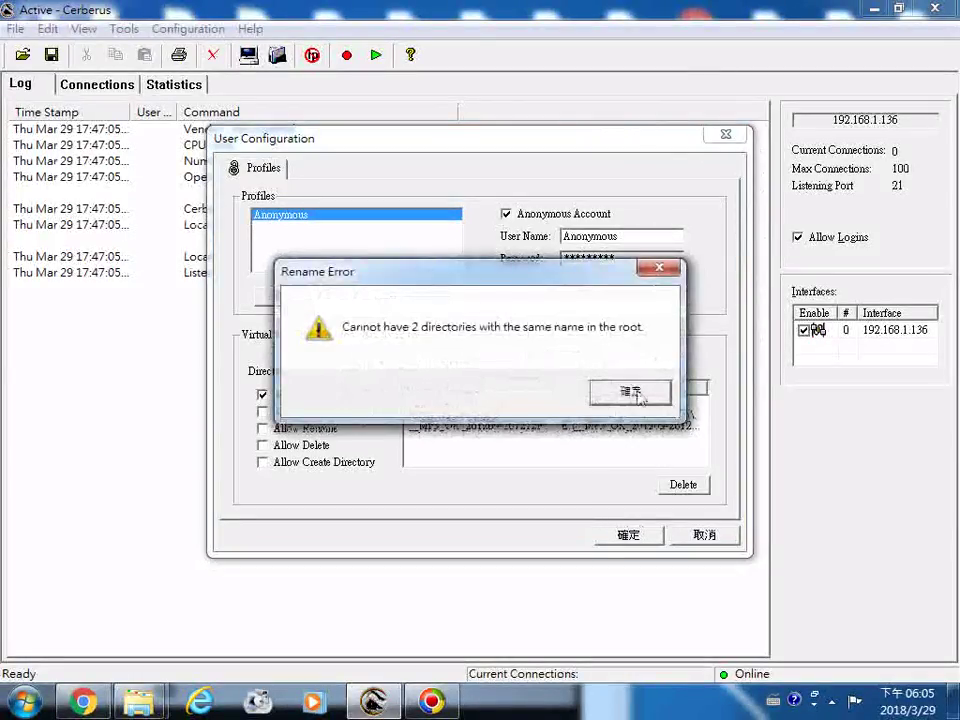
pyautogui.click(630, 392)
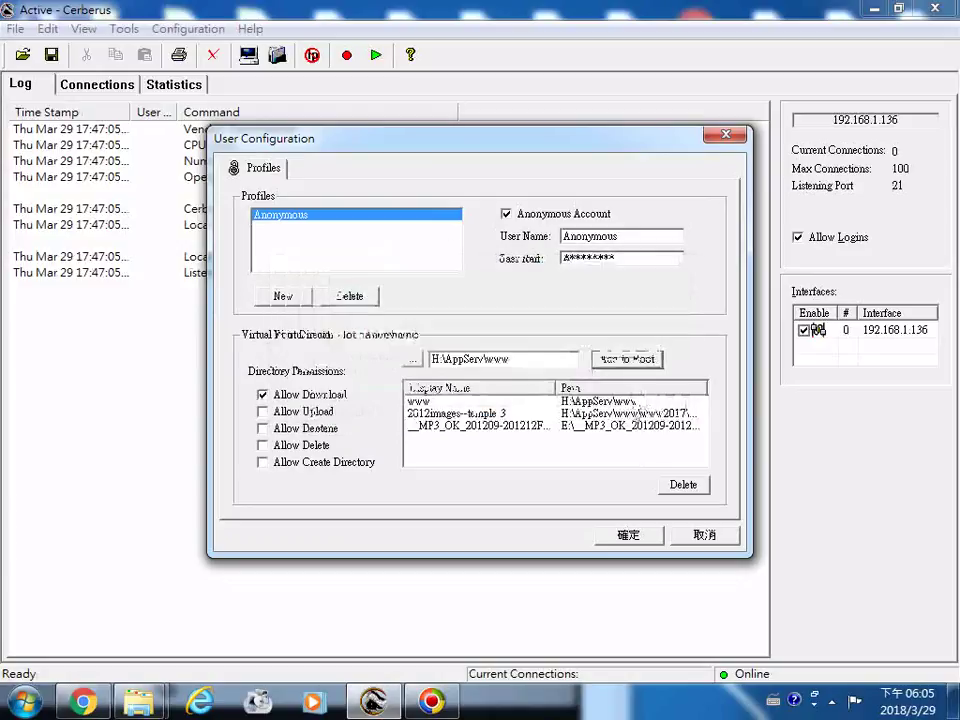
# Add the I:\__fo-mp3_on-line-listening folder to the Anonymous profile's virtual root and allow downloads from it
pyautogui.click(411, 360)
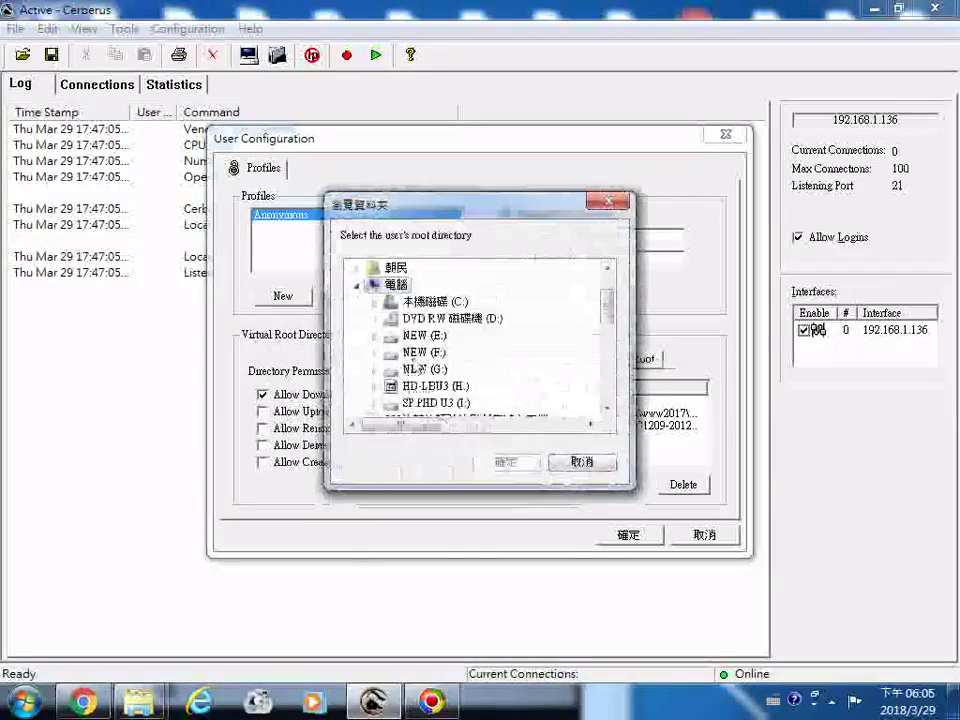
pyautogui.scroll(-2, 445, 405)
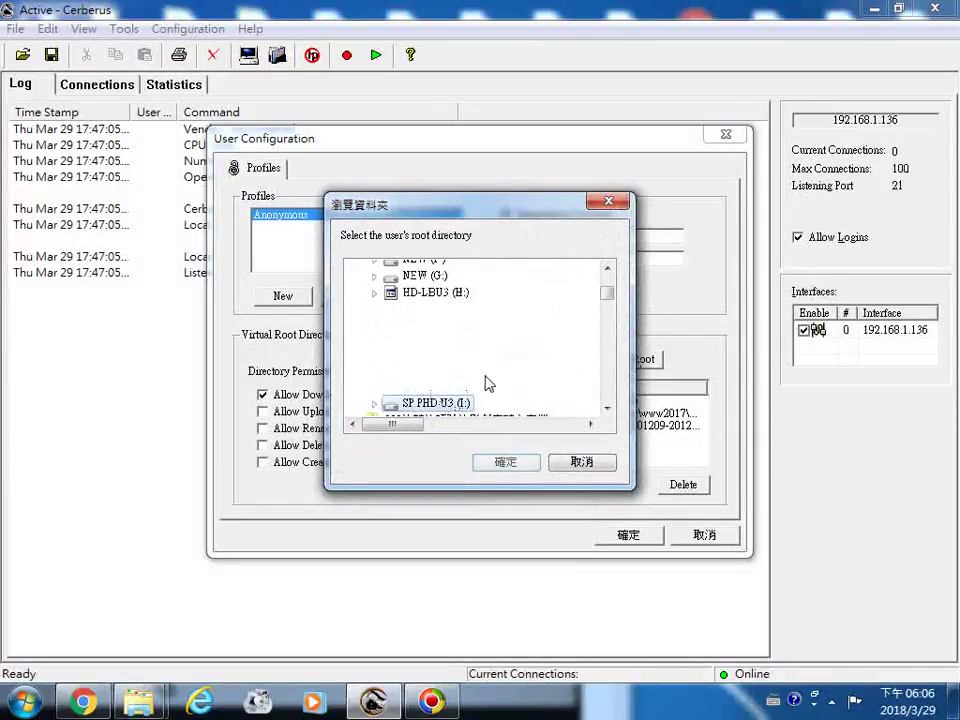
pyautogui.click(430, 402)
pyautogui.moveTo(607, 304); pyautogui.dragTo(614, 353)
pyautogui.scroll(2, 612, 345)
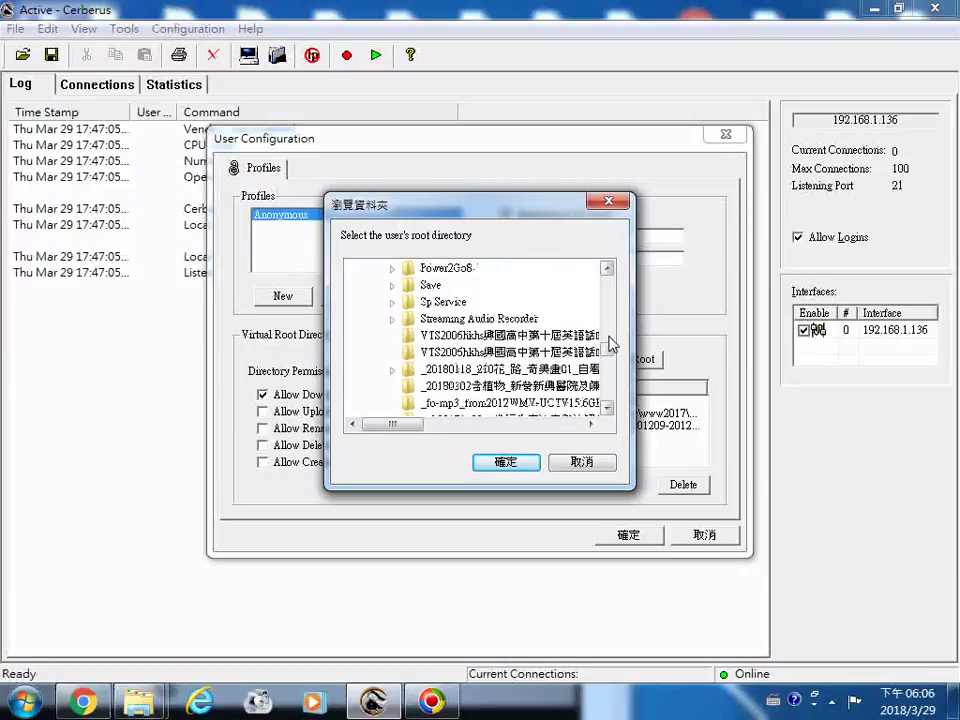
pyautogui.scroll(-2, 513, 366)
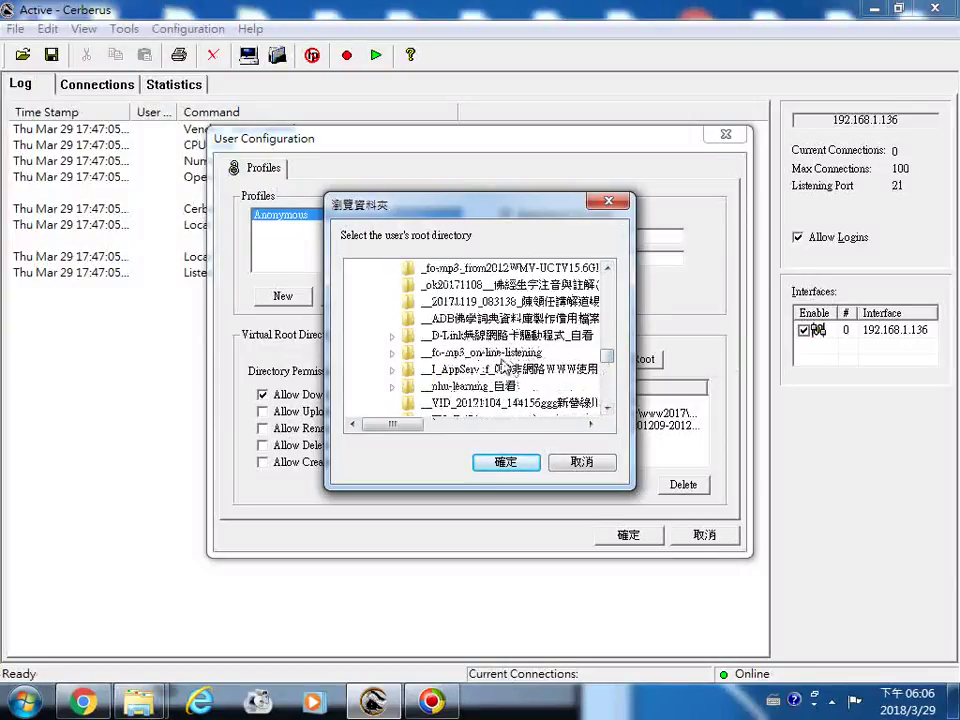
pyautogui.click(502, 356)
pyautogui.click(508, 462)
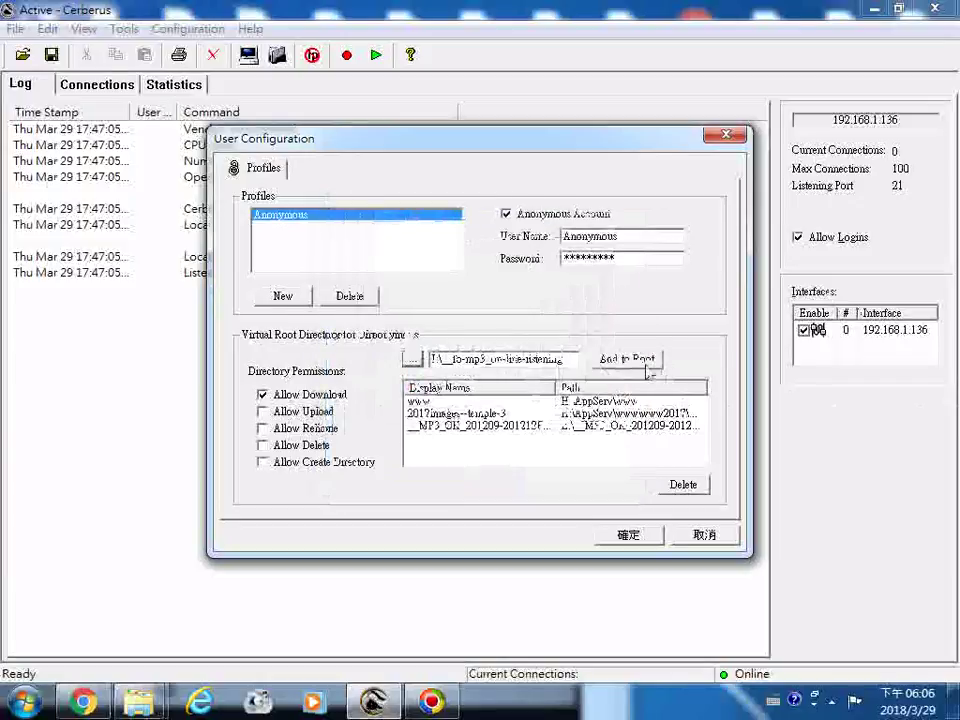
pyautogui.click(645, 366)
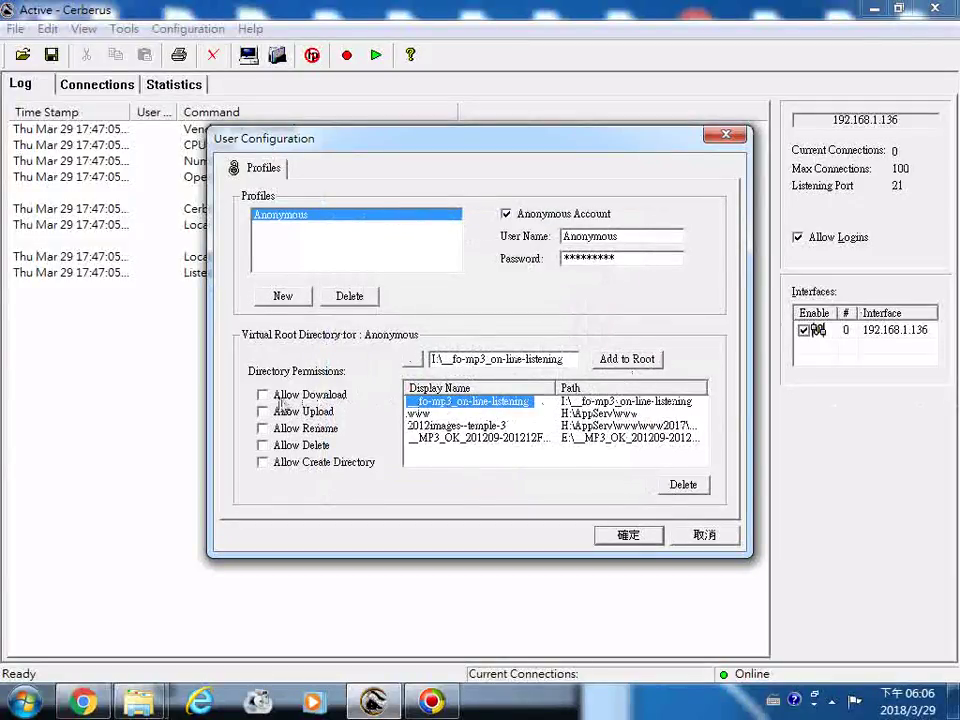
pyautogui.click(355, 396)
# Add the I:\2018art_funny-things folder to the Anonymous profile's virtual root and allow downloads from it
pyautogui.click(412, 360)
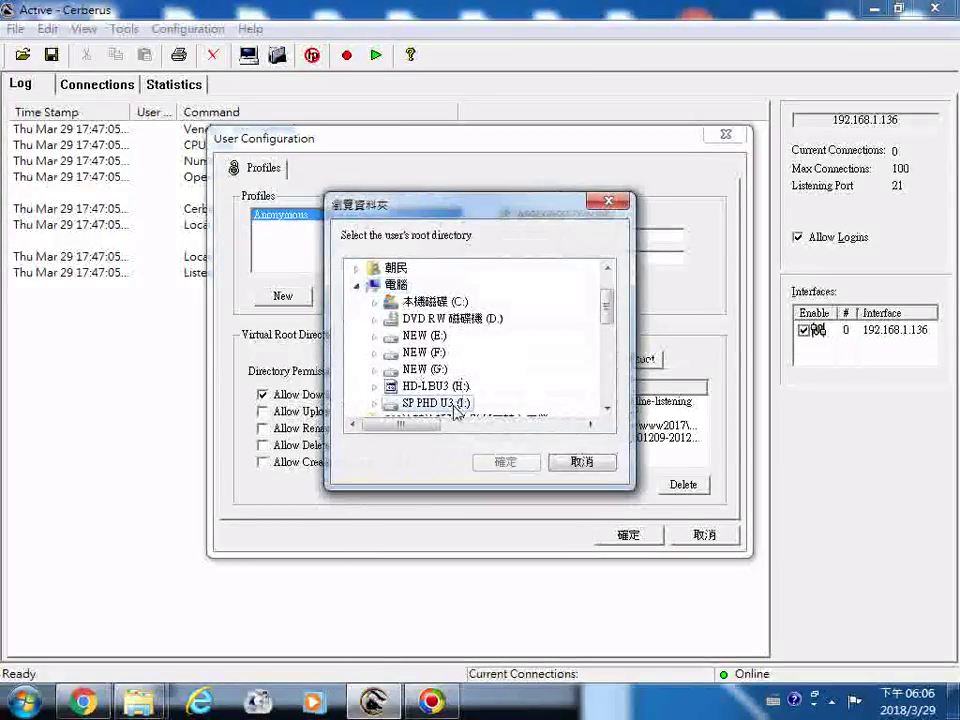
pyautogui.scroll(-10, 484, 362)
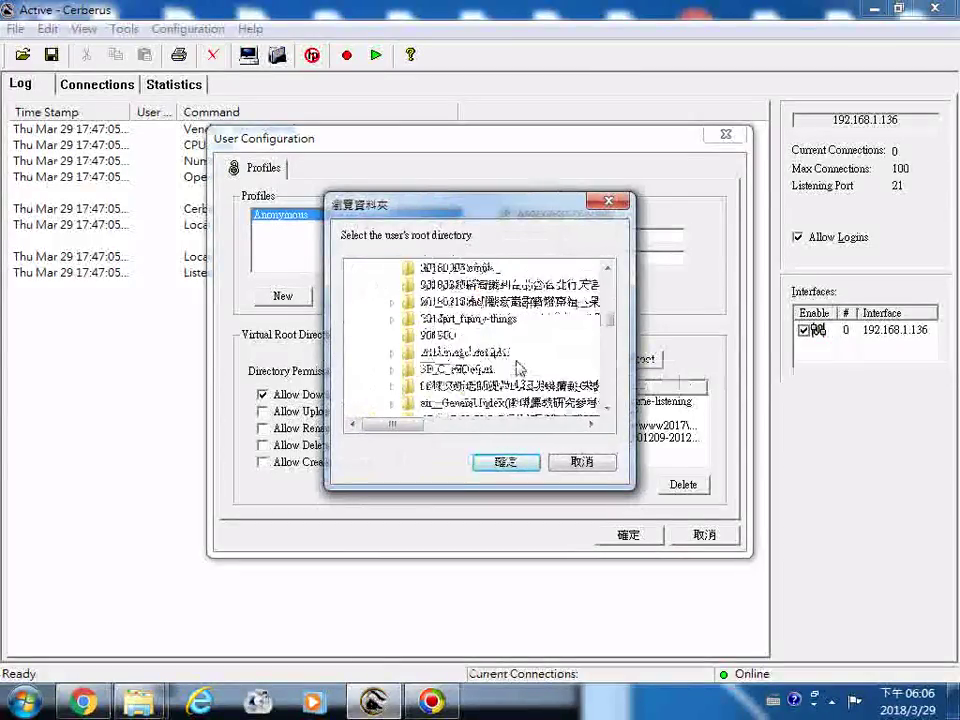
pyautogui.click(468, 318)
pyautogui.click(507, 466)
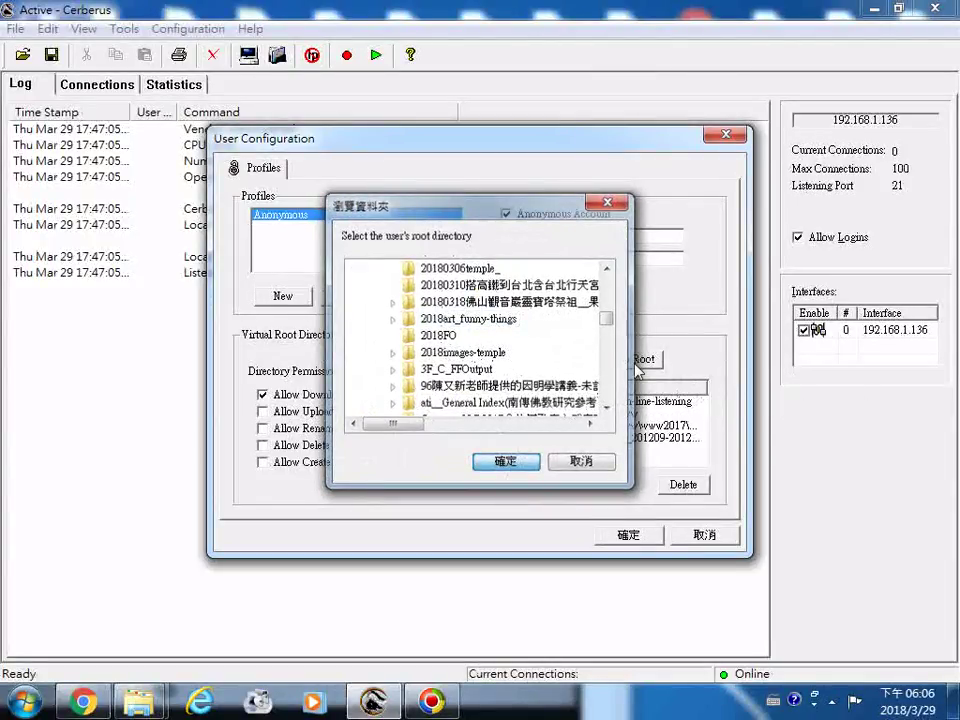
pyautogui.click(622, 360)
pyautogui.click(306, 396)
pyautogui.click(300, 396)
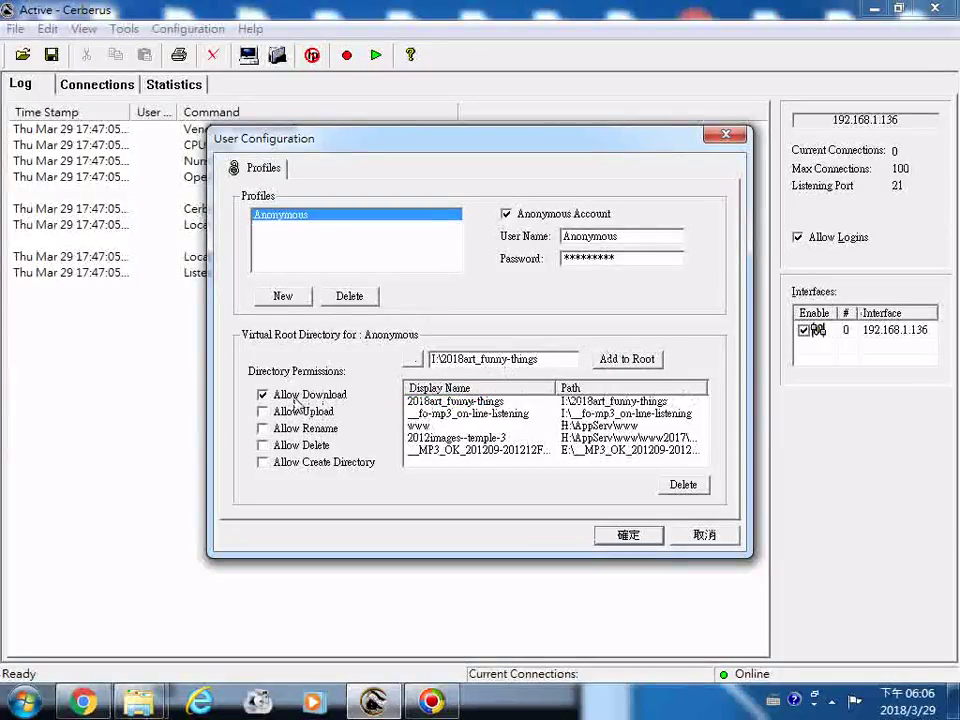
# Add the I:\2018FO folder to the Anonymous profile's virtual root directory and allow downloads from it
pyautogui.click(413, 362)
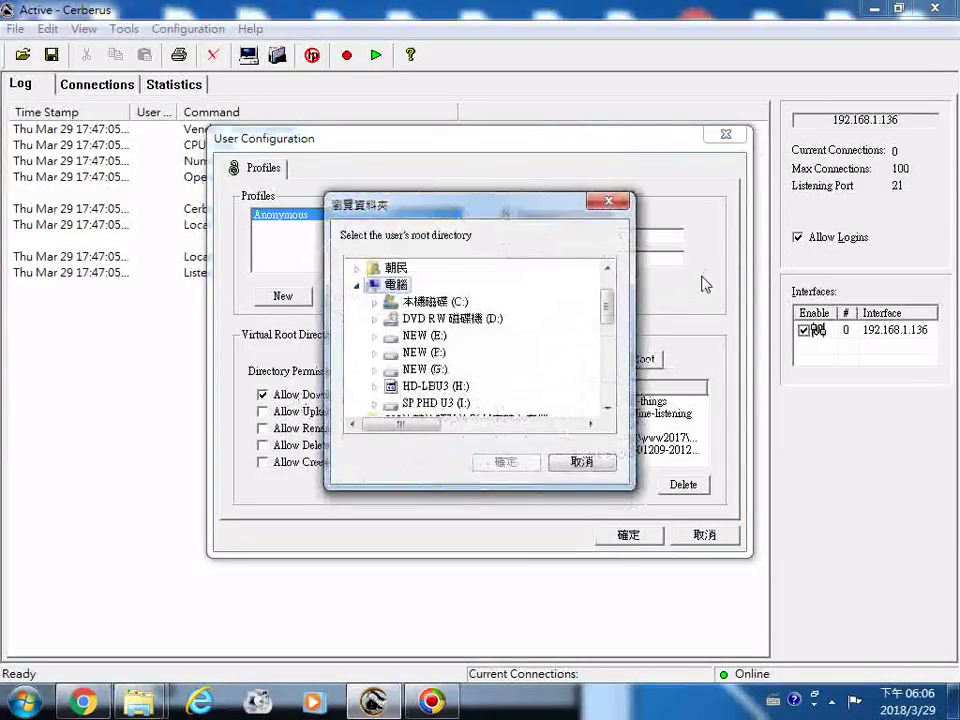
pyautogui.doubleClick(463, 402)
pyautogui.scroll(-2, 510, 380)
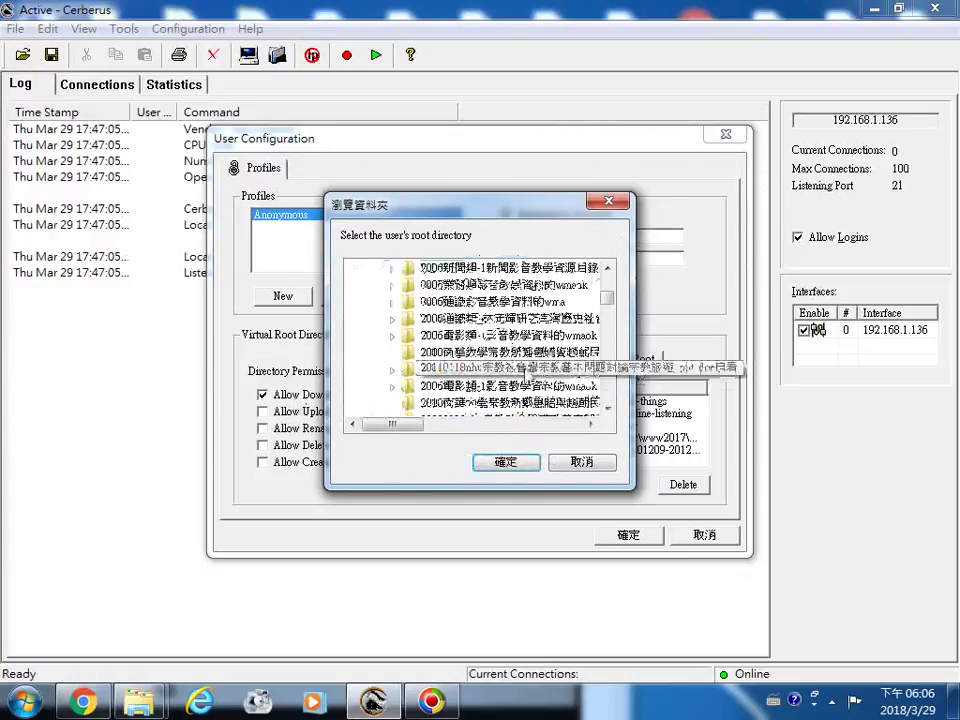
pyautogui.scroll(-5, 455, 380)
pyautogui.click(498, 464)
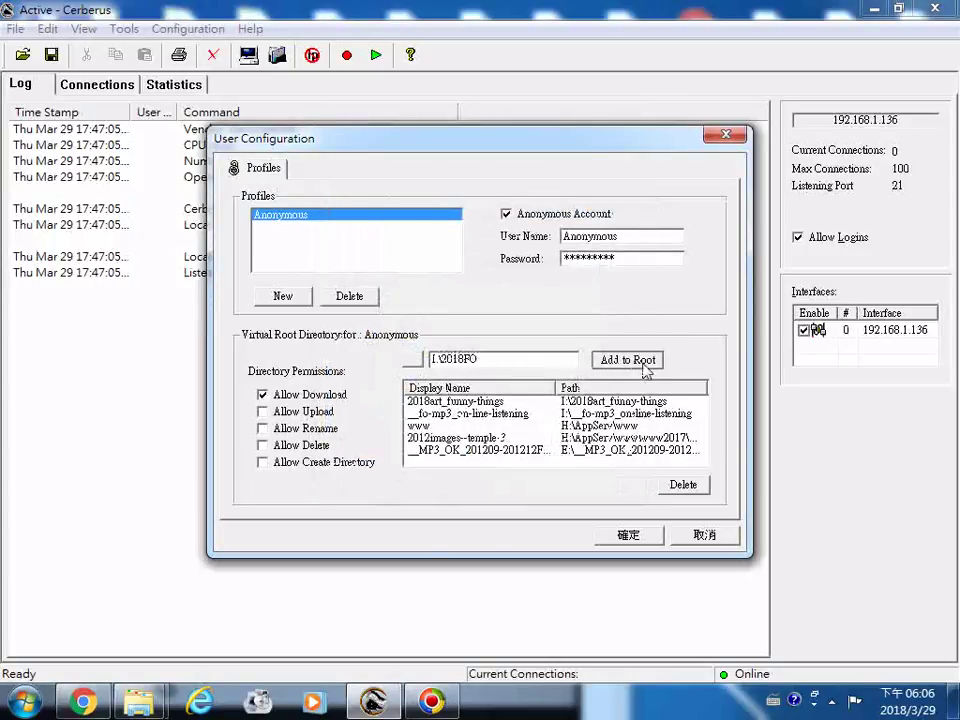
pyautogui.click(628, 360)
pyautogui.click(432, 401)
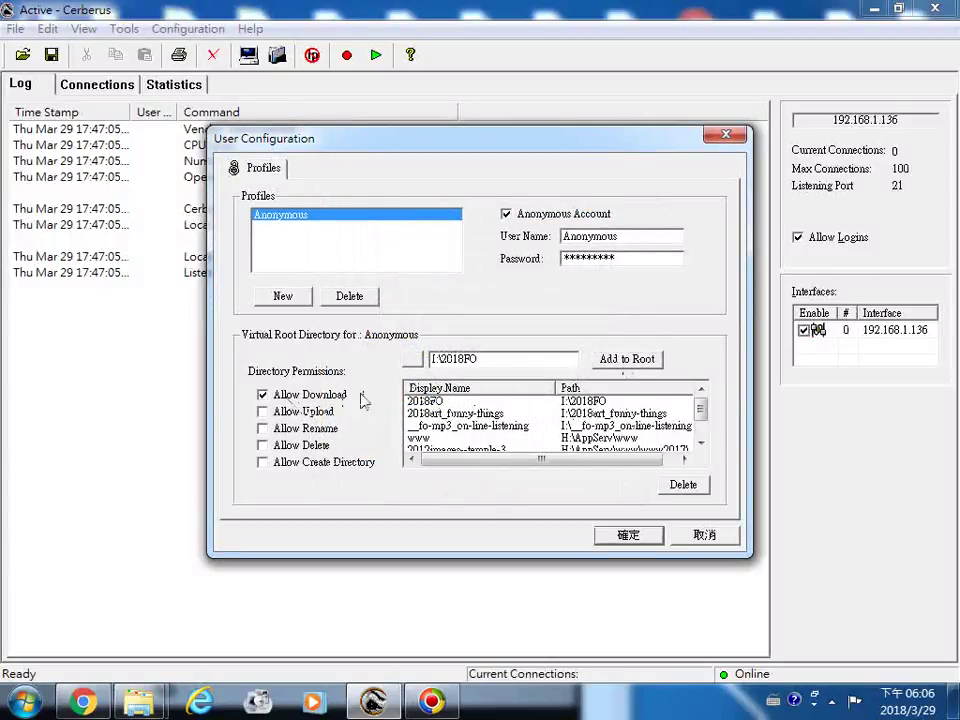
# Add the I:\2017images-temple-2 folder to the Anonymous profile's virtual root directory and allow downloads from it
pyautogui.click(413, 359)
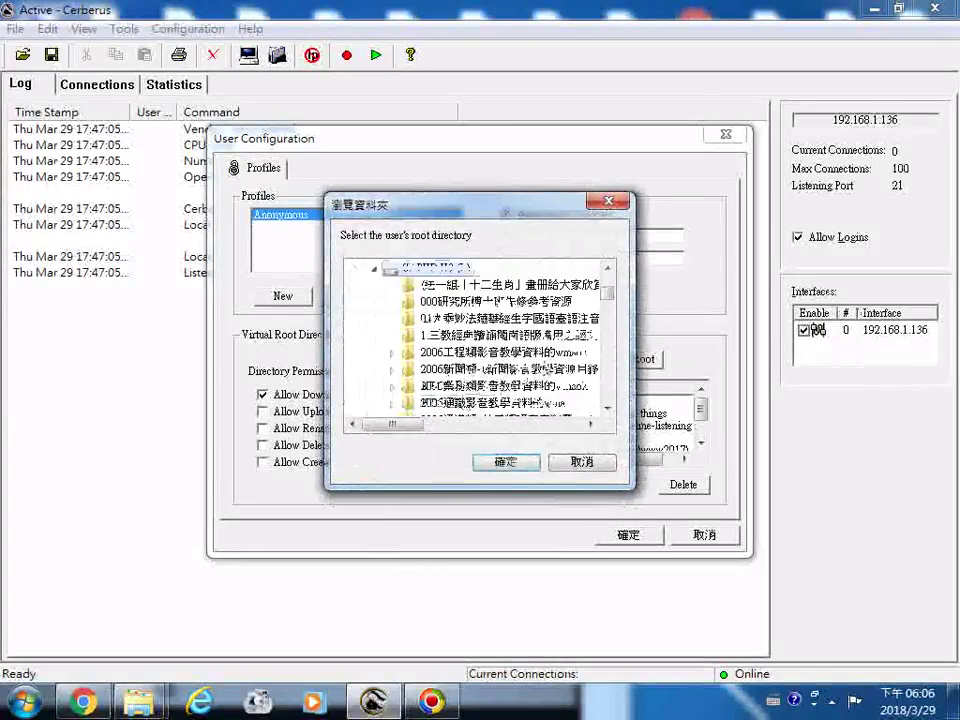
pyautogui.scroll(-5, 487, 350)
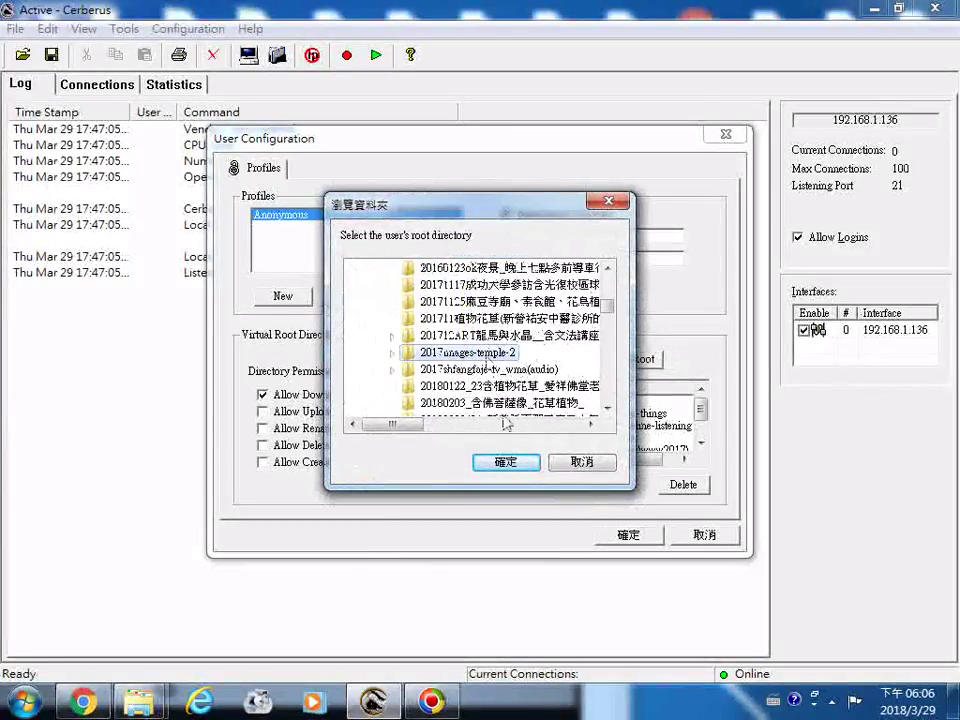
pyautogui.click(505, 461)
pyautogui.click(644, 359)
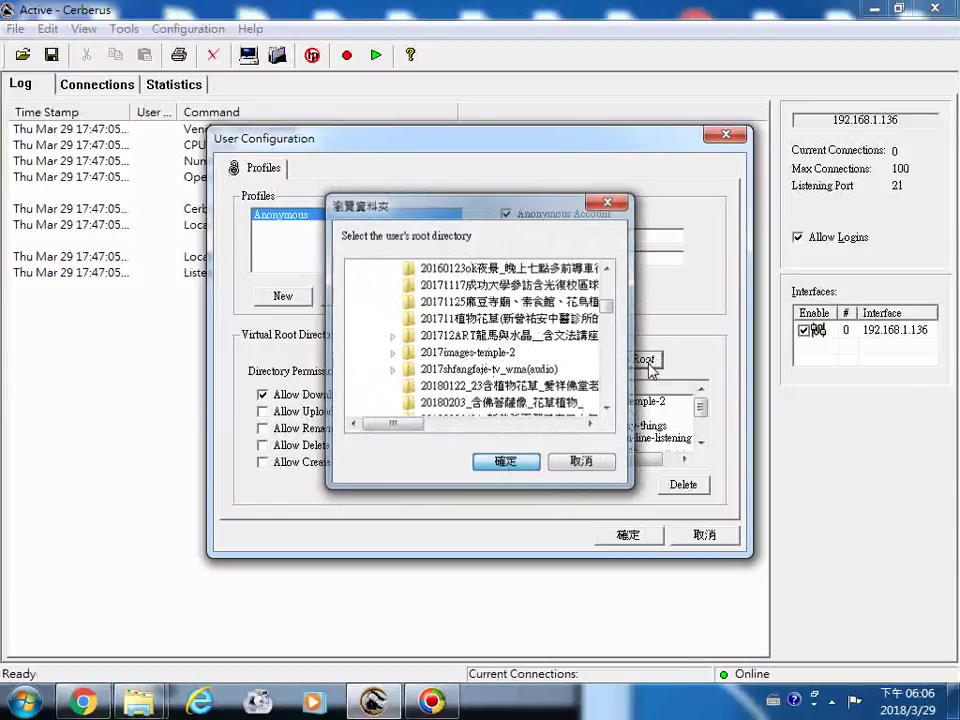
pyautogui.press('Escape')
pyautogui.click(310, 396)
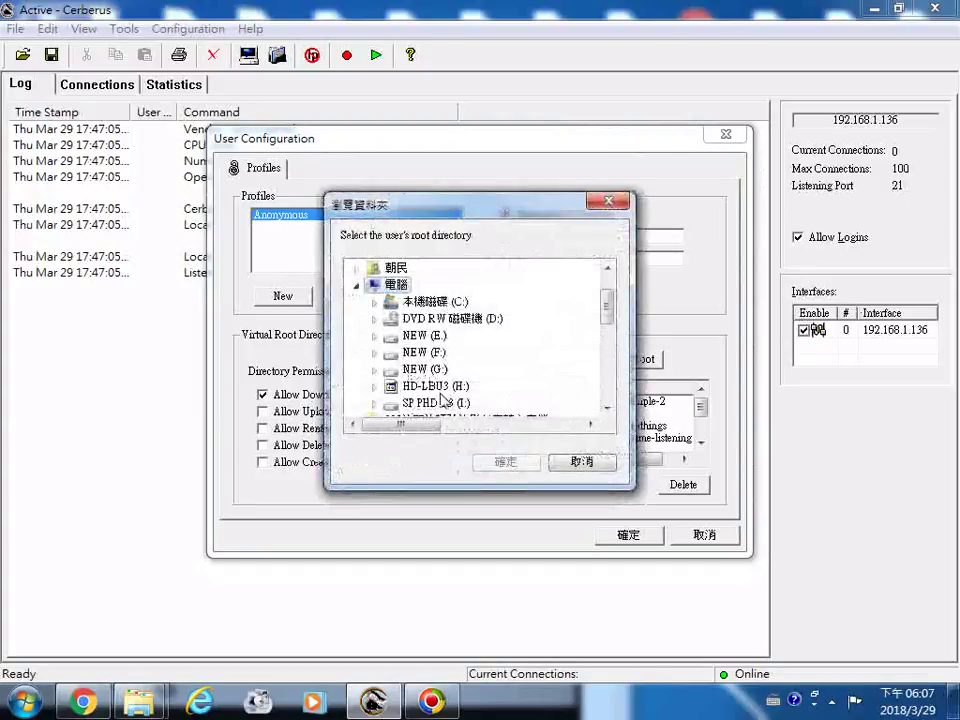
# Add the I:\3F_C_FFOutput\2018ikt subfolder to the Anonymous profile's virtual root directory and allow downloads from it
pyautogui.scroll(-10, 487, 389)
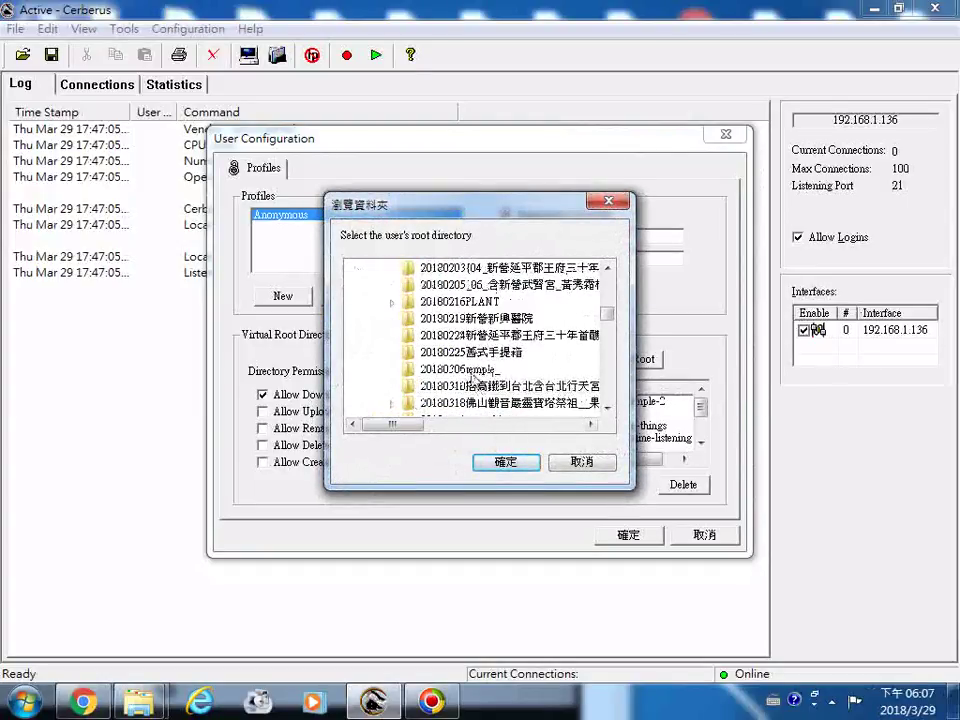
pyautogui.scroll(-6, 468, 372)
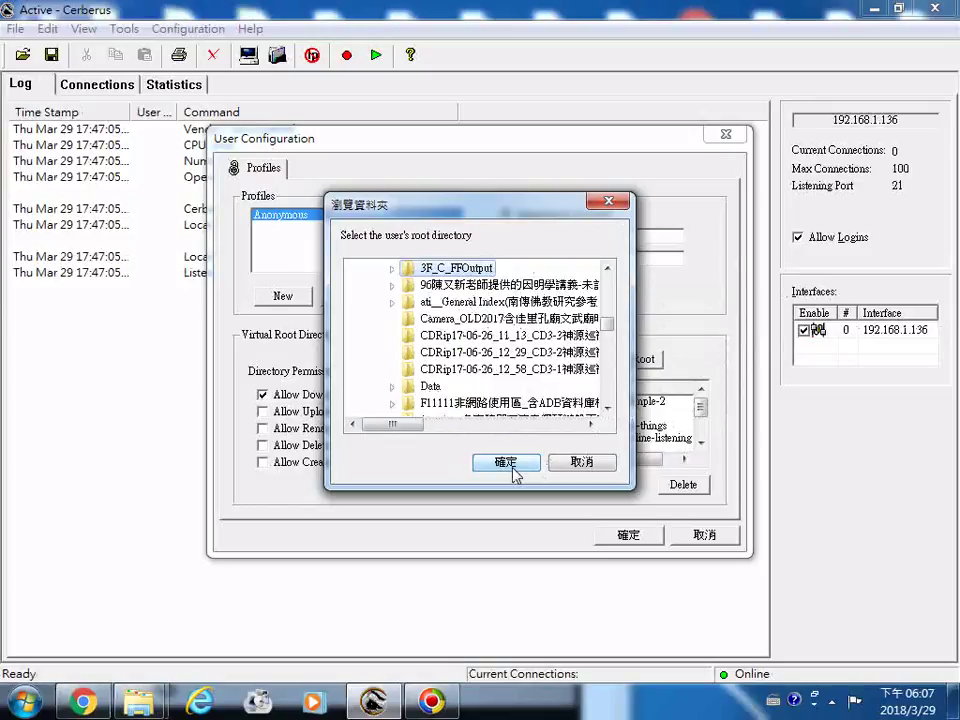
pyautogui.scroll(3, 465, 268)
pyautogui.doubleClick(465, 268)
pyautogui.scroll(-5, 465, 288)
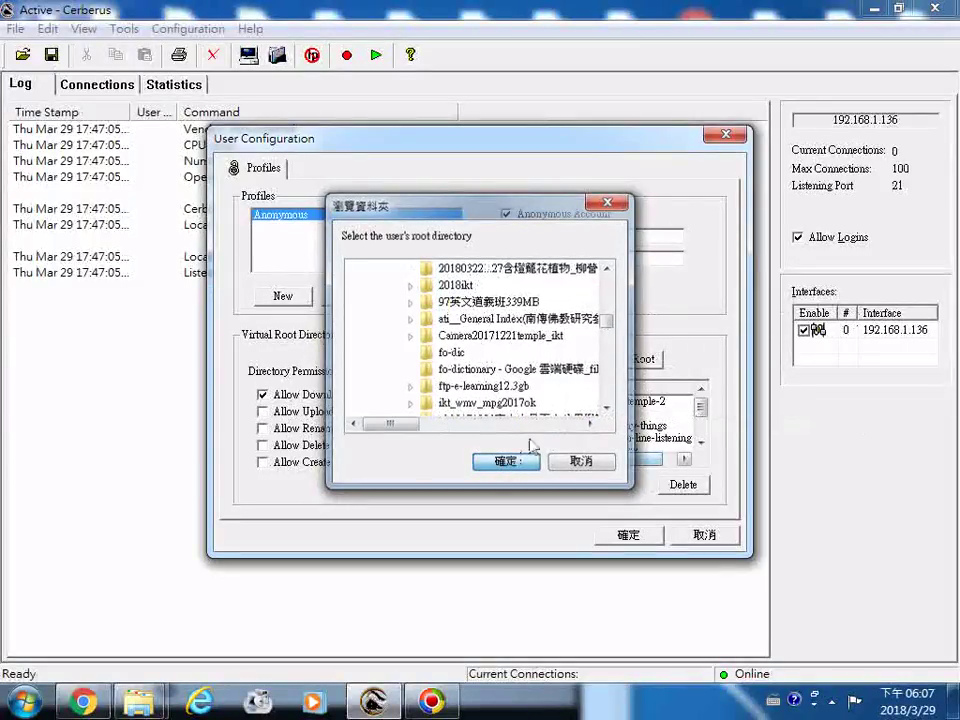
pyautogui.press('Return')
pyautogui.click(651, 368)
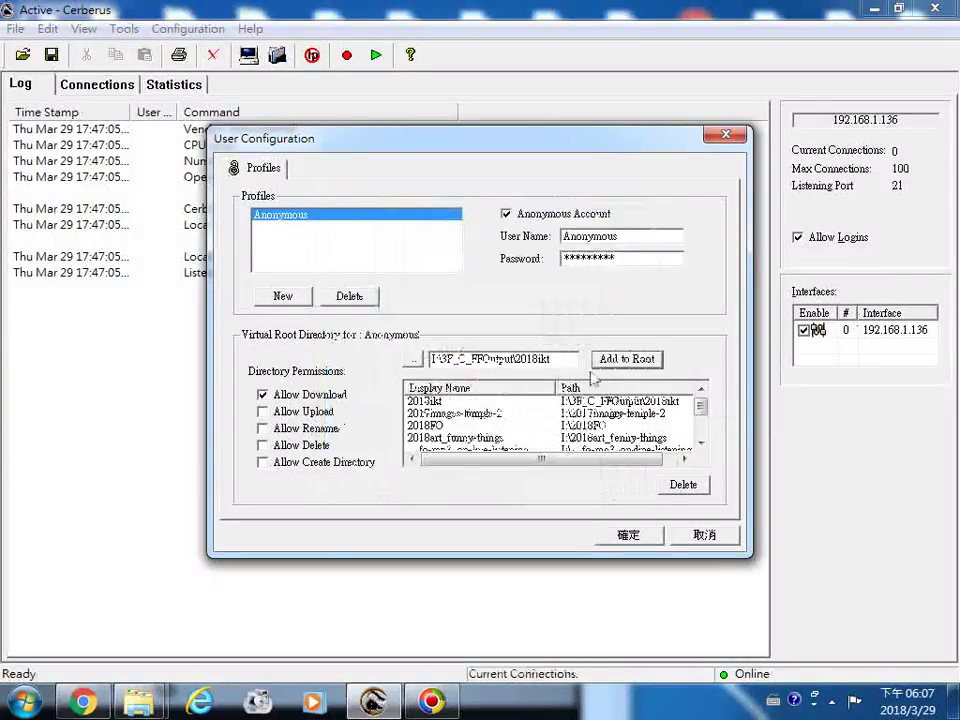
pyautogui.click(336, 400)
pyautogui.click(282, 397)
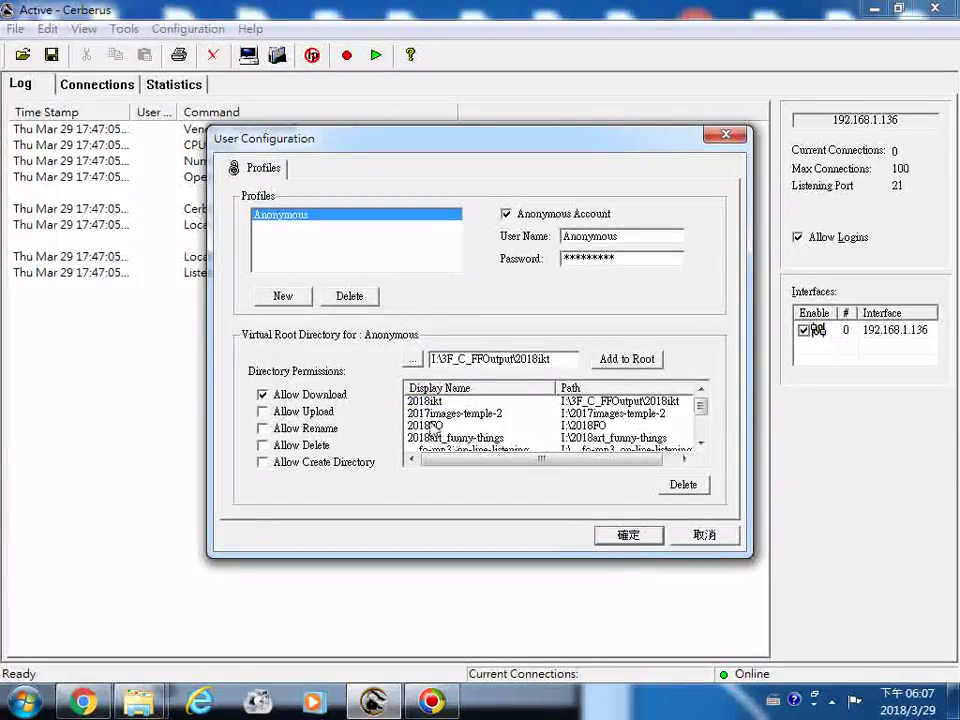
# Add the I:\2018images-temple folder to the Anonymous profile's virtual root directory and allow downloads from it
pyautogui.click(413, 360)
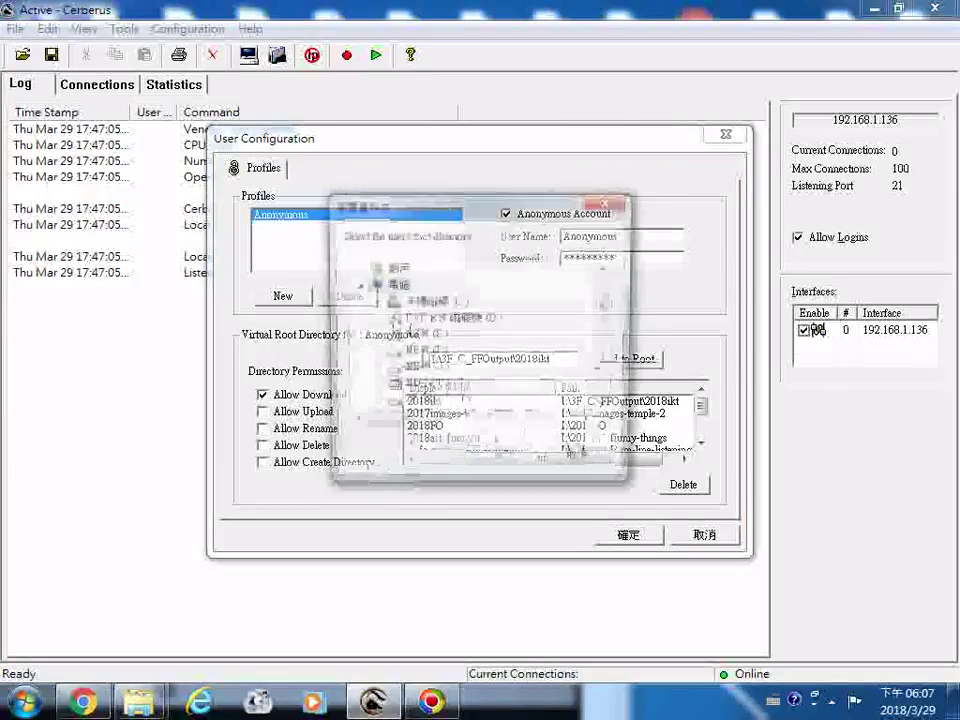
pyautogui.click(443, 404)
pyautogui.scroll(-6, 470, 390)
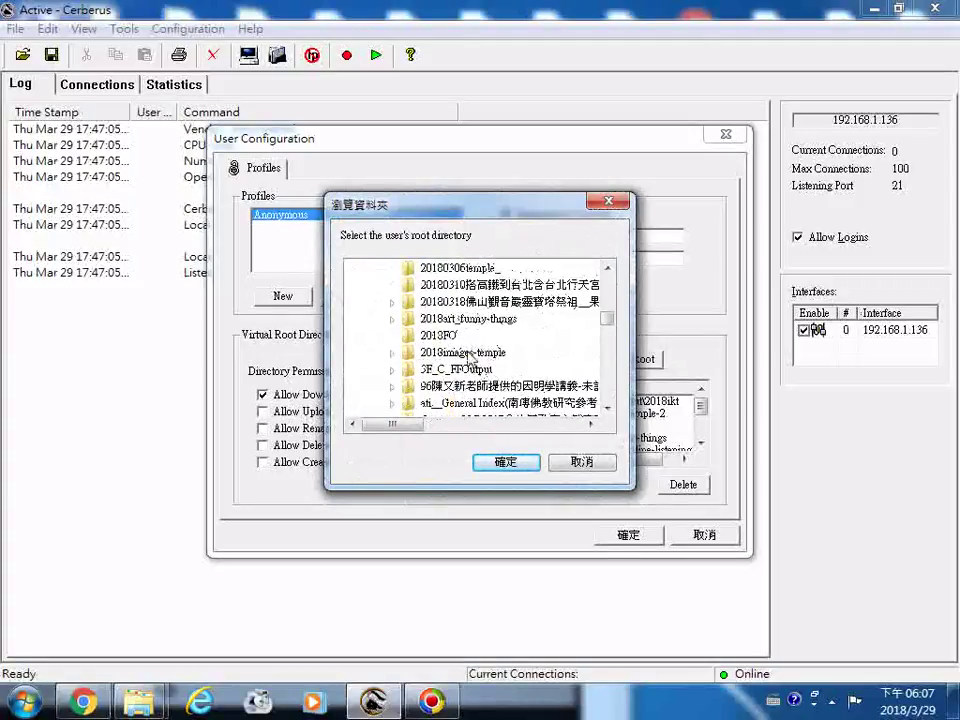
pyautogui.click(516, 464)
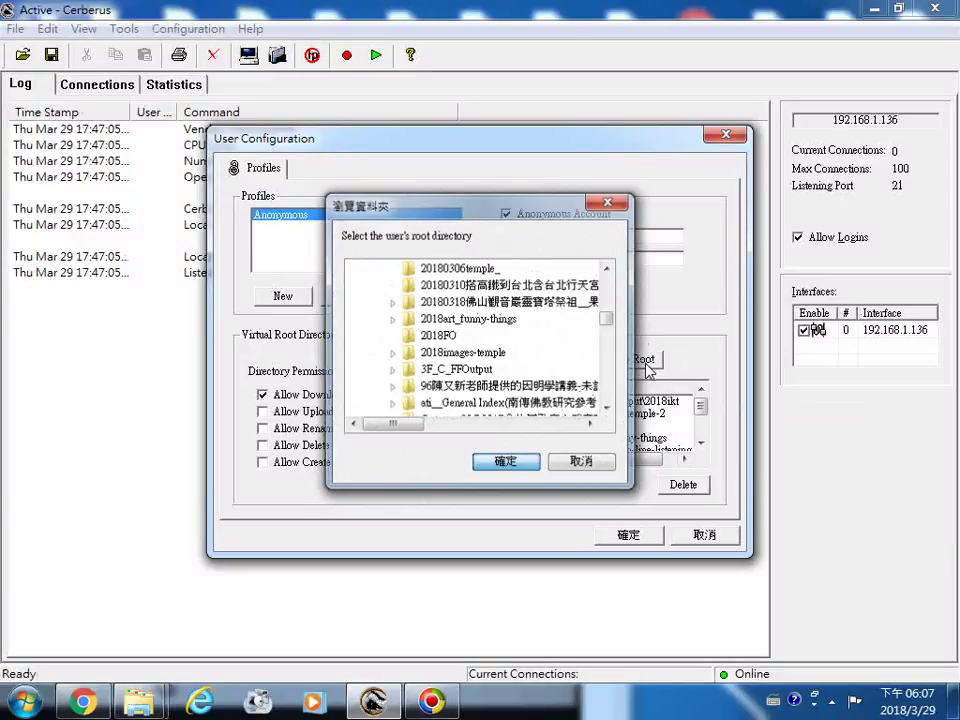
pyautogui.click(646, 365)
pyautogui.click(450, 401)
pyautogui.click(360, 396)
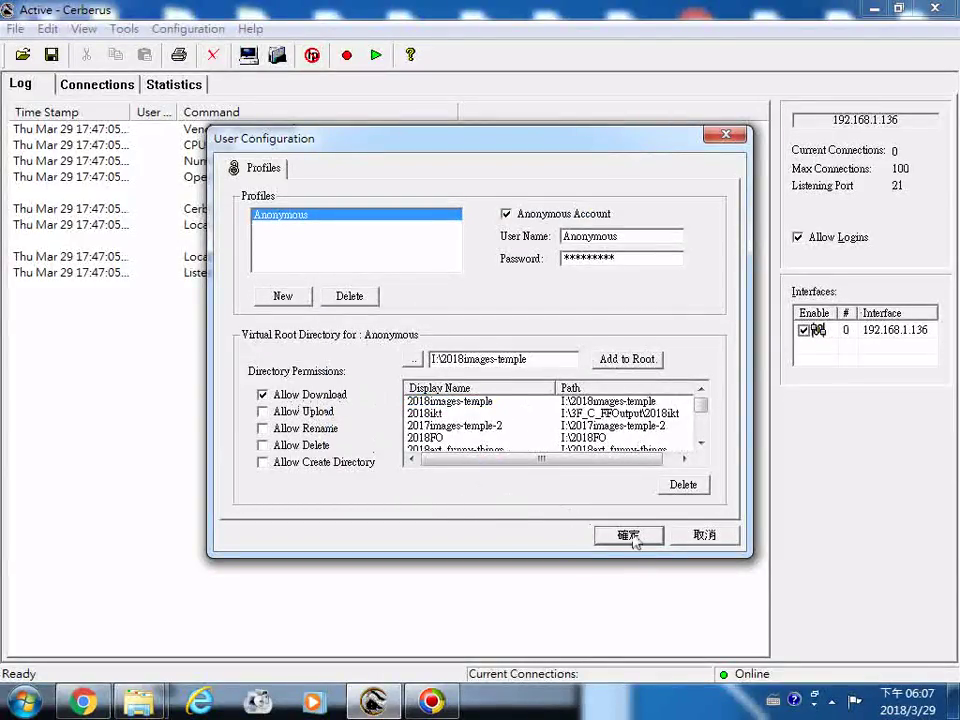
# Save the changes to the Anonymous user and restart the FTP server
pyautogui.click(630, 536)
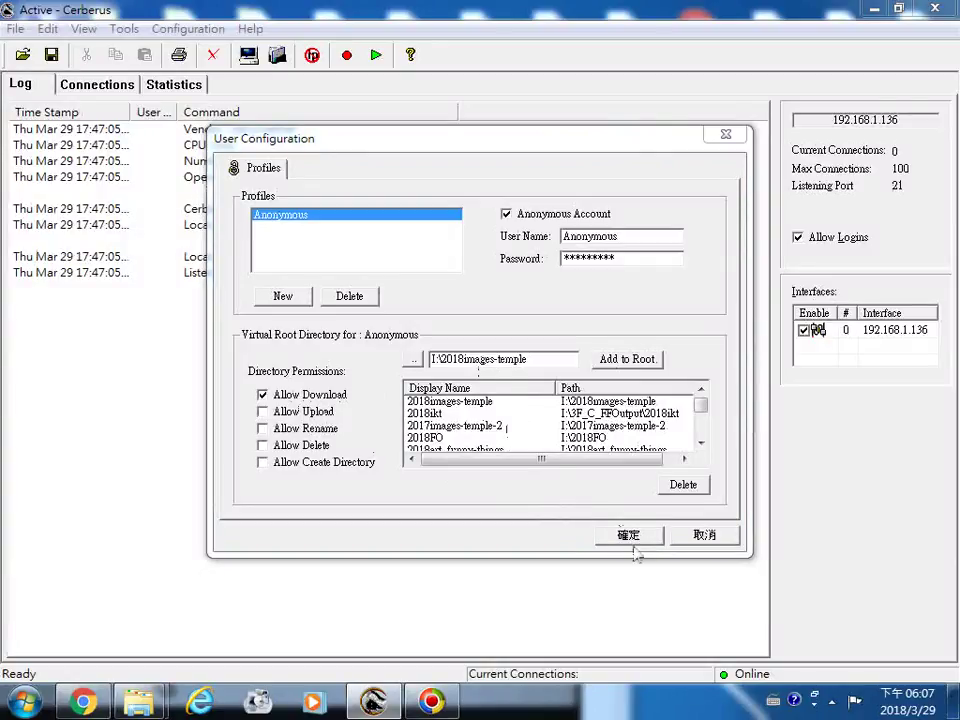
pyautogui.click(622, 537)
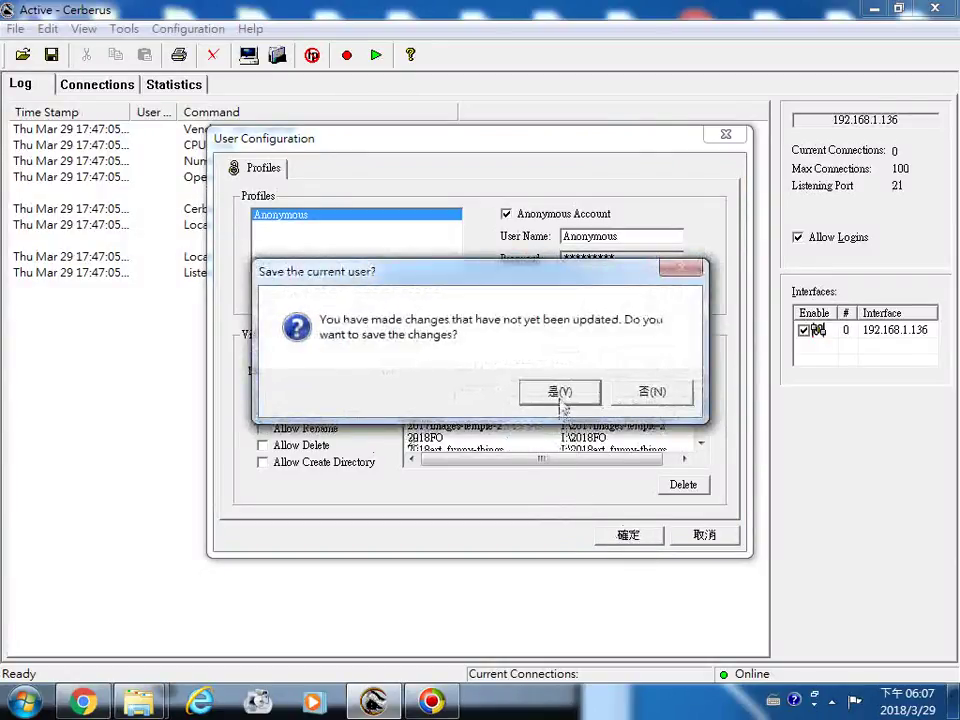
pyautogui.click(564, 392)
pyautogui.click(346, 56)
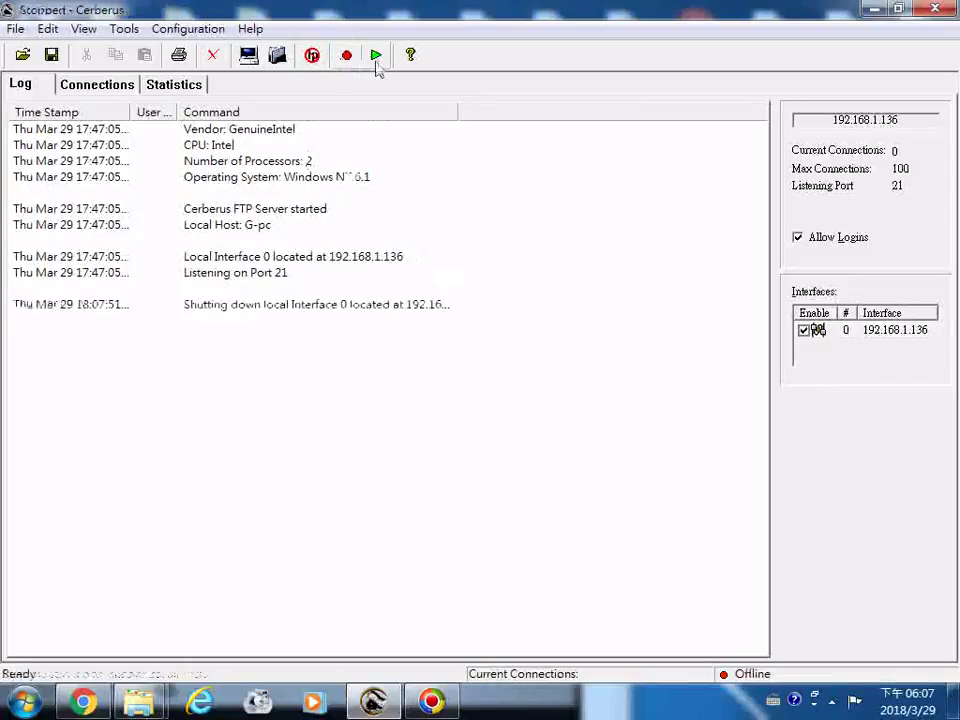
pyautogui.click(376, 56)
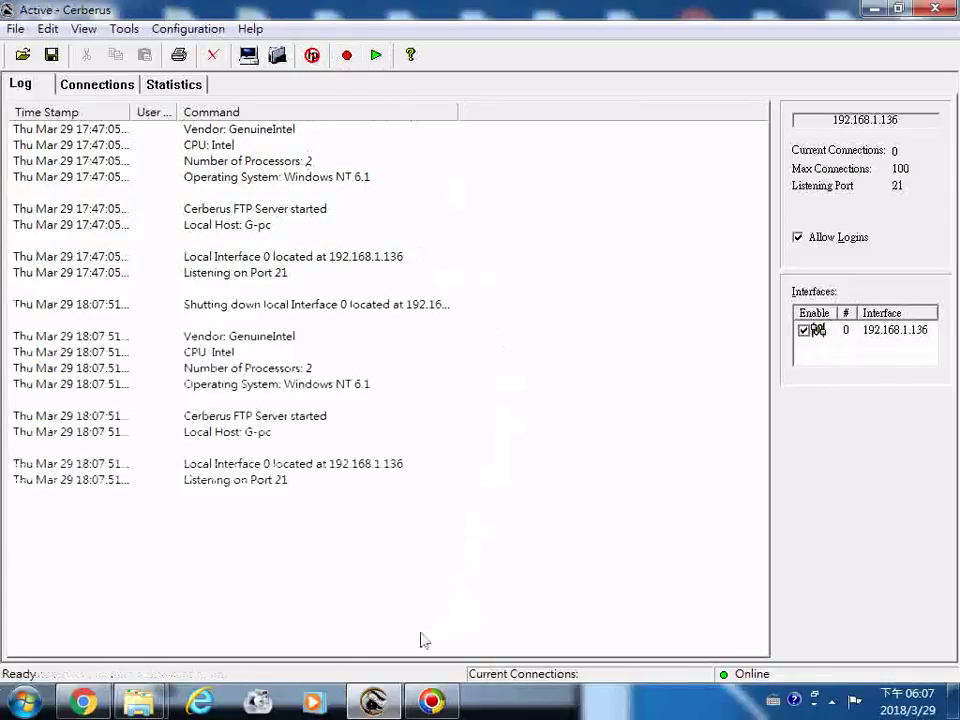
# Switch to Chrome, open a new browser tab and place the window beside the server log entries
pyautogui.click(95, 700)
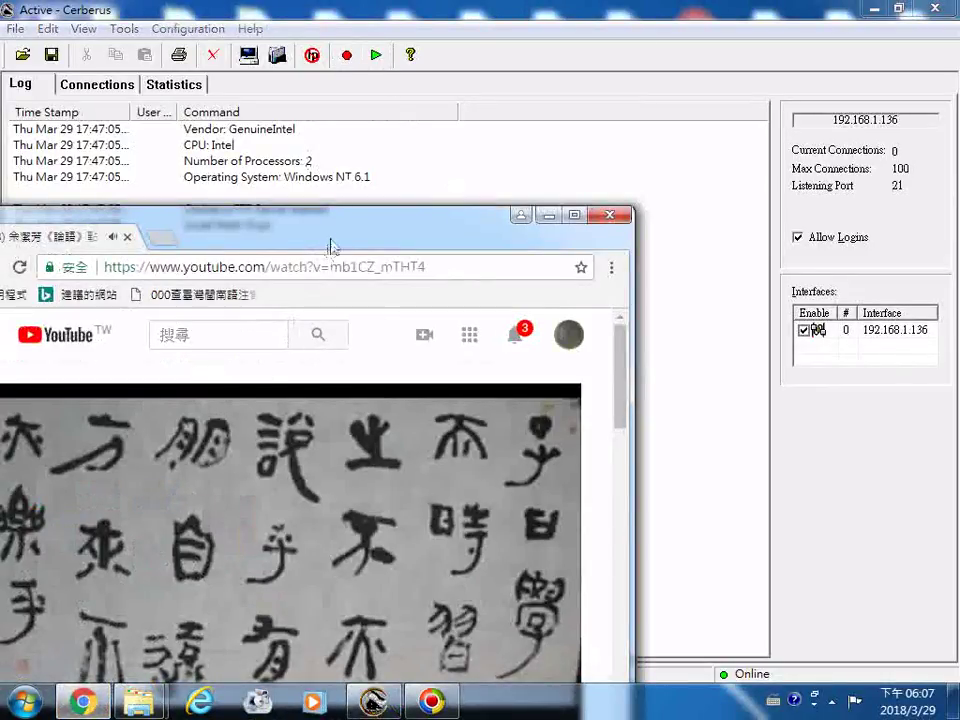
pyautogui.moveTo(368, 238); pyautogui.dragTo(497, 332)
pyautogui.click(713, 355)
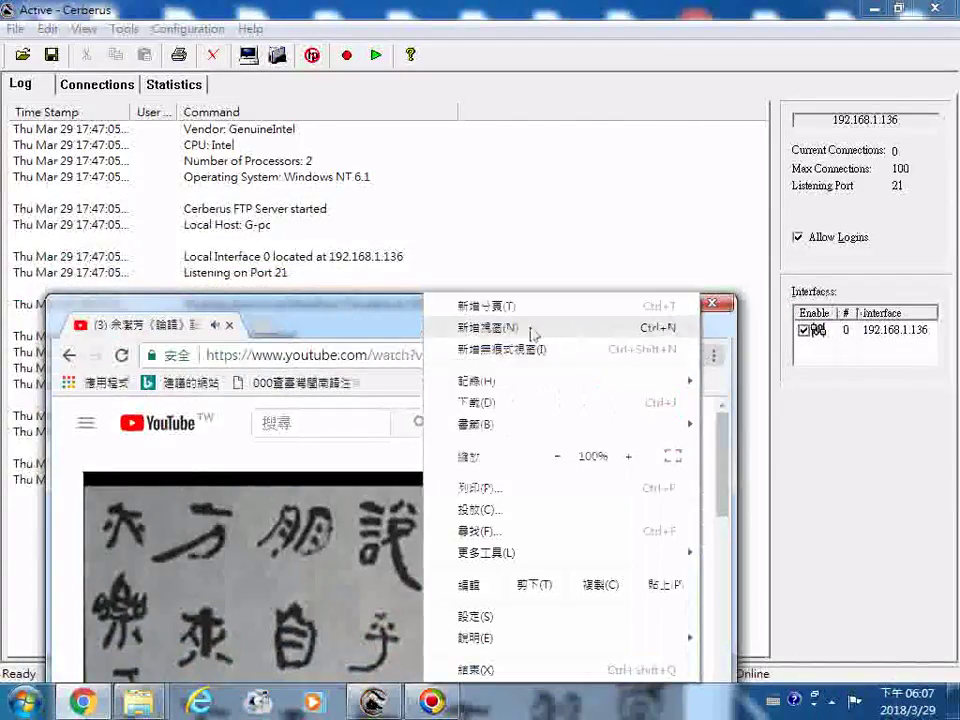
pyautogui.click(508, 308)
pyautogui.moveTo(463, 304); pyautogui.dragTo(893, 138)
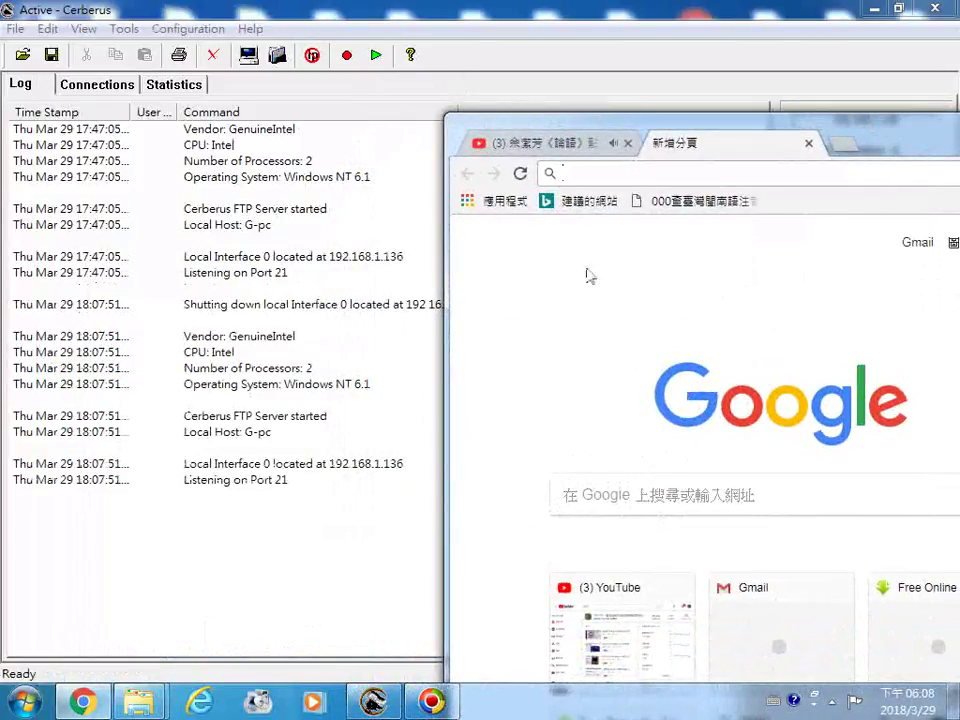
# Start entering the address ftp://192.168. and run the suggested search for "ftp //192.168.l.3"
pyautogui.write('ft')
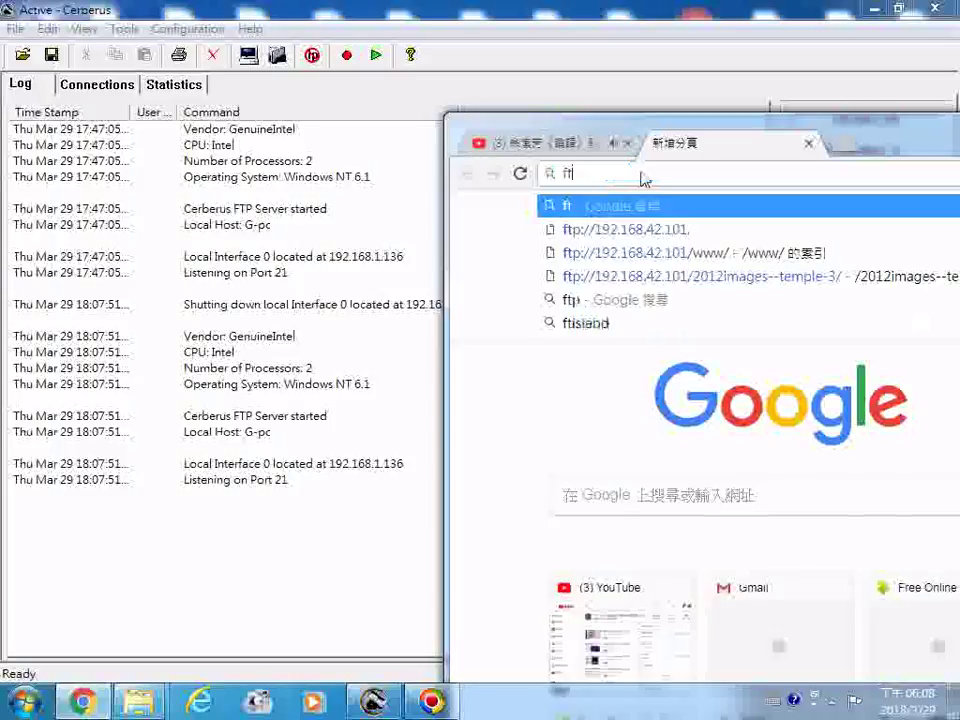
pyautogui.write('p://')
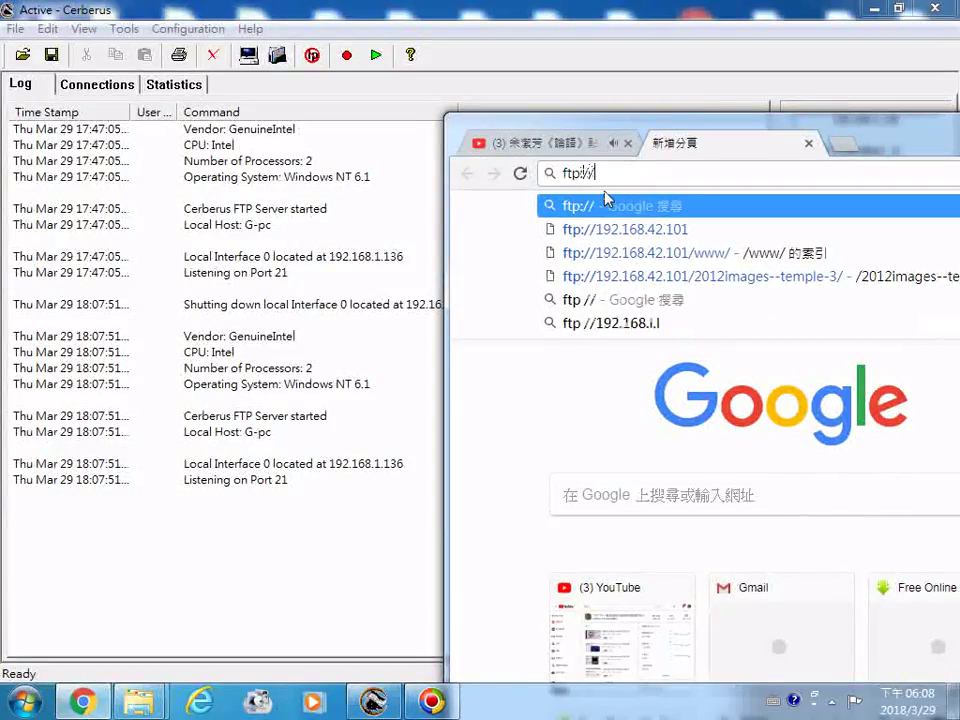
pyautogui.write('192.')
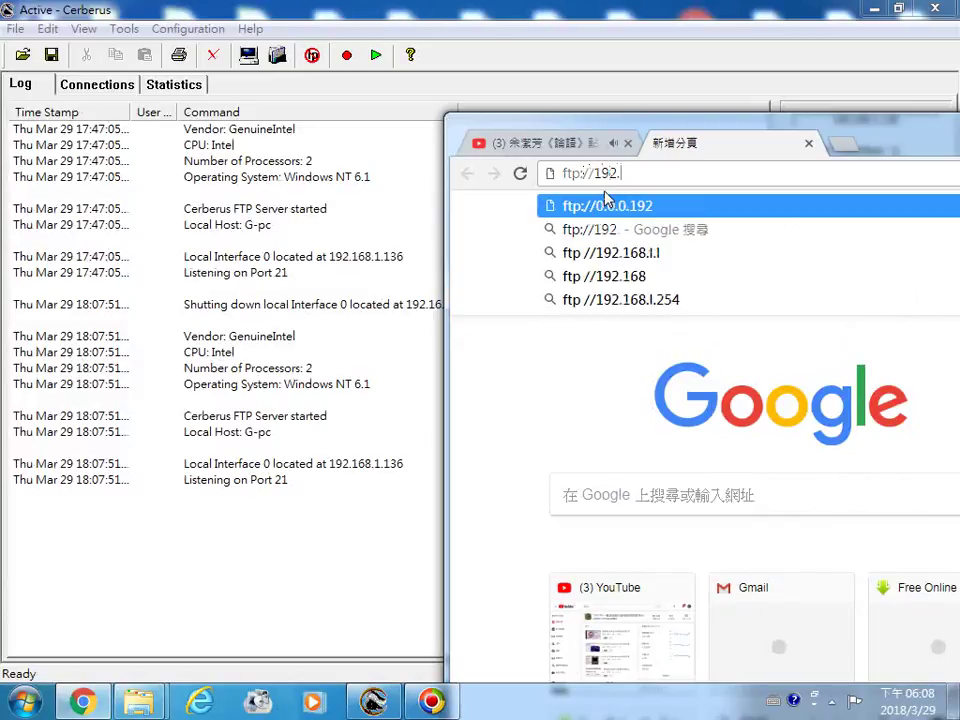
pyautogui.write('168.3')
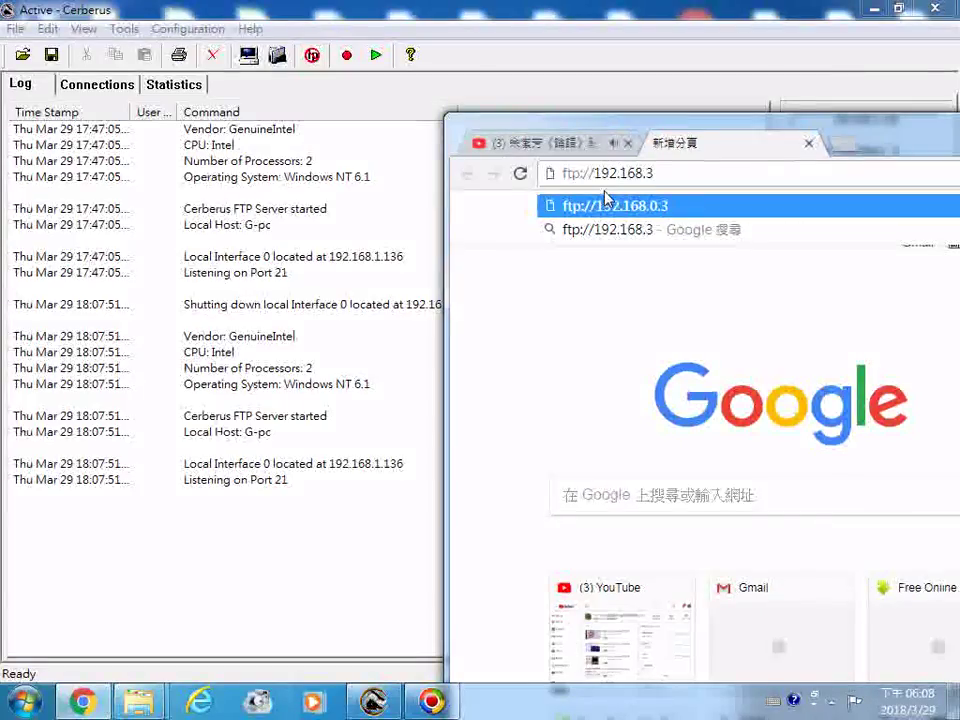
pyautogui.press('BackSpace')
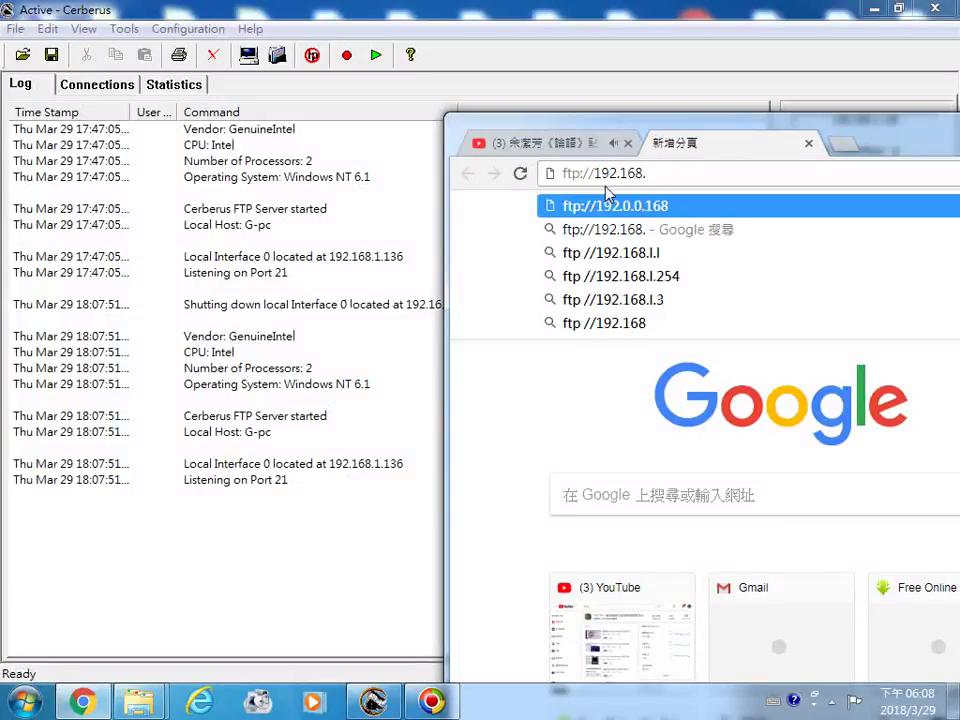
pyautogui.click(636, 300)
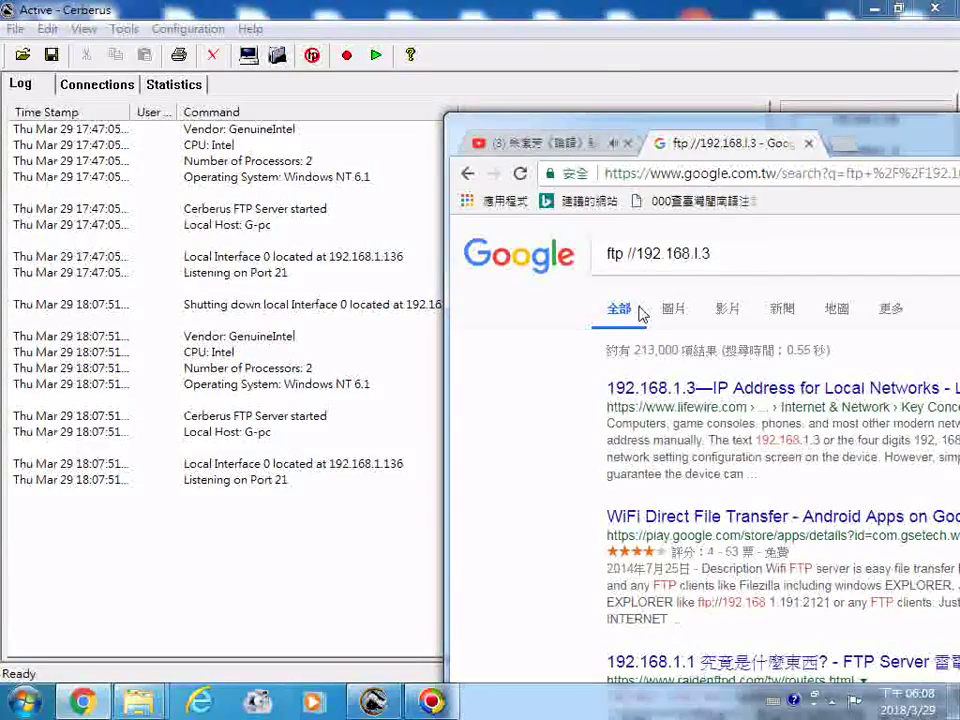
# Save the search results page as a PDF file through the print function
pyautogui.rightClick(531, 414)
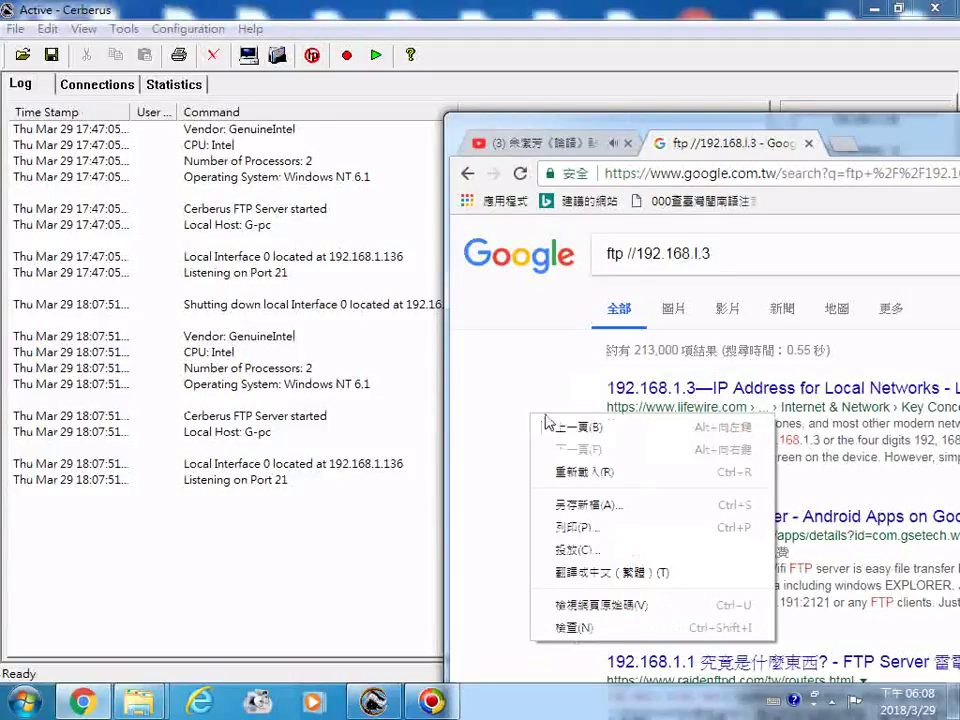
pyautogui.click(581, 531)
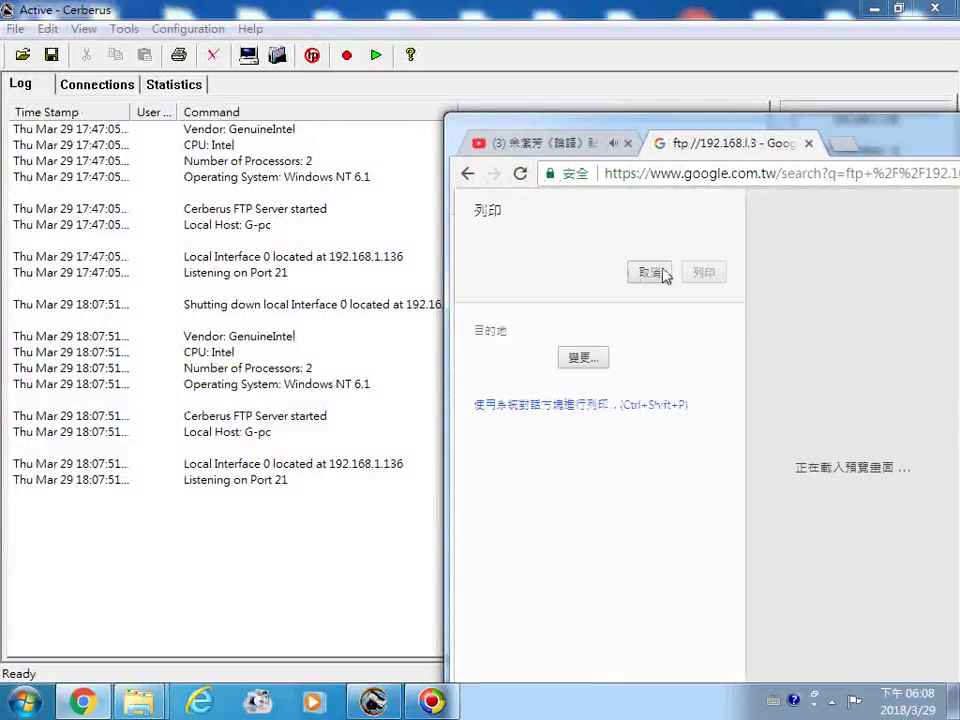
pyautogui.click(653, 274)
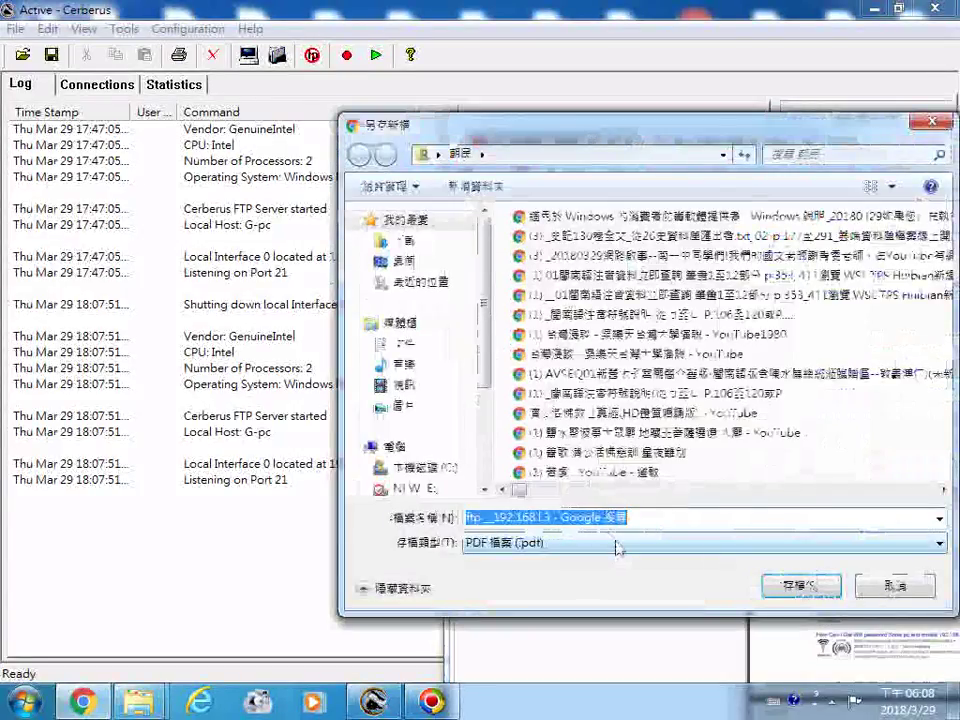
pyautogui.click(833, 592)
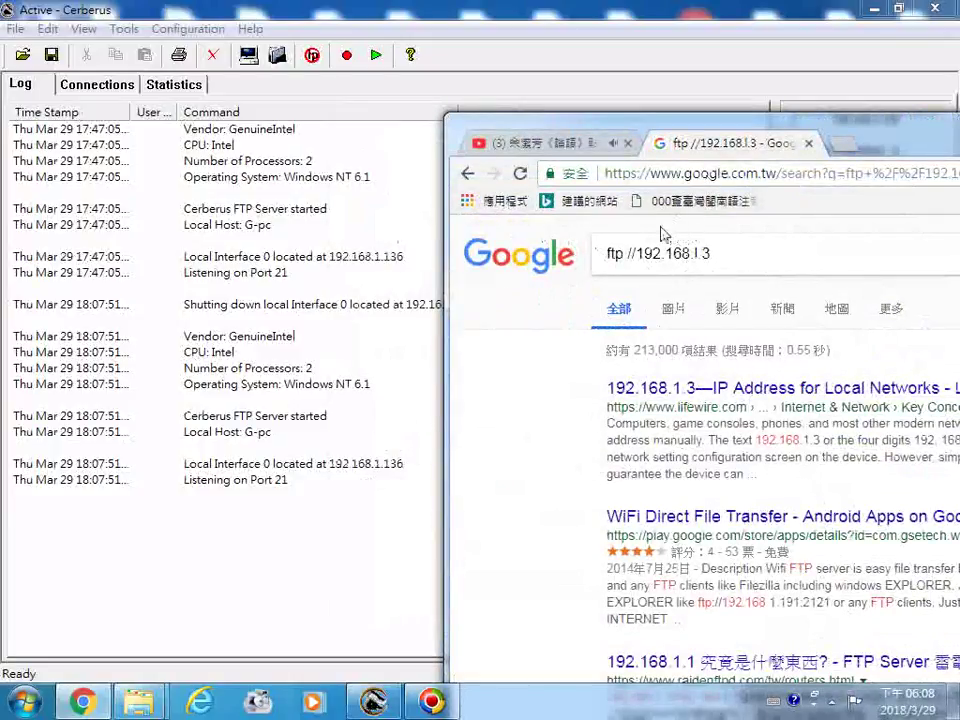
# Correct the search query's address to "ftp //192.168.l.136" and cut the whole text to the clipboard
pyautogui.doubleClick(697, 254)
pyautogui.click(713, 263)
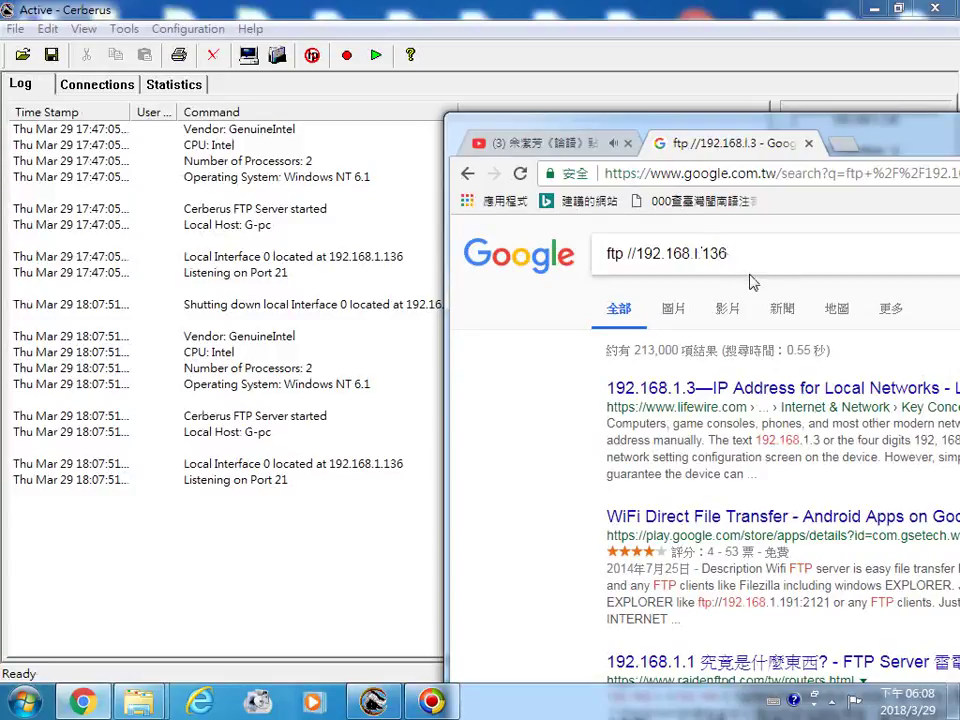
pyautogui.moveTo(742, 268); pyautogui.dragTo(604, 262)
pyautogui.rightClick(600, 262)
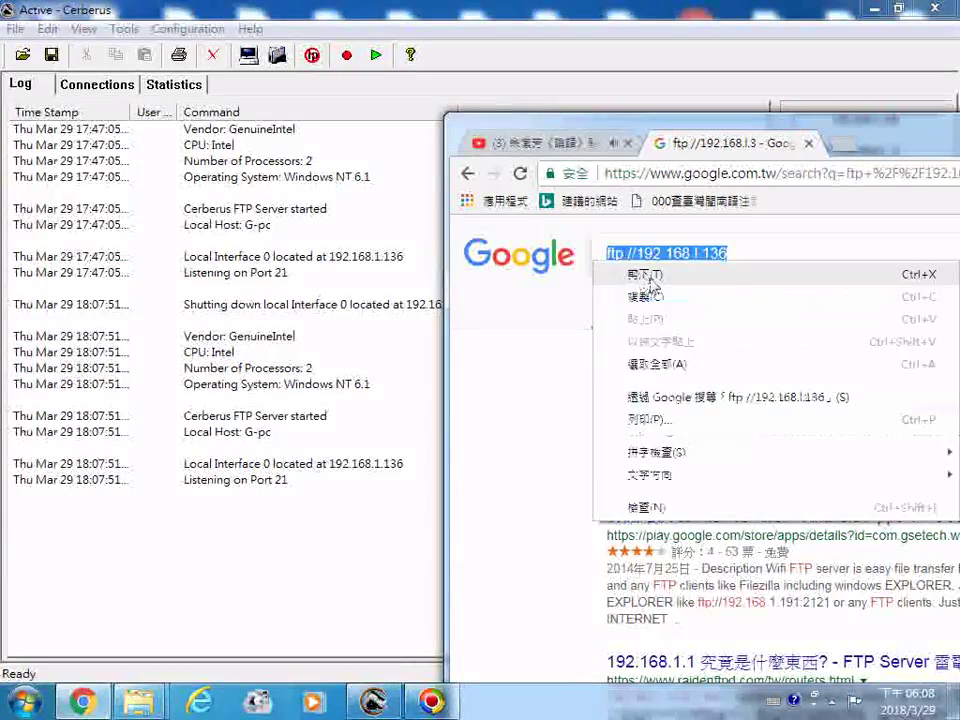
pyautogui.click(643, 274)
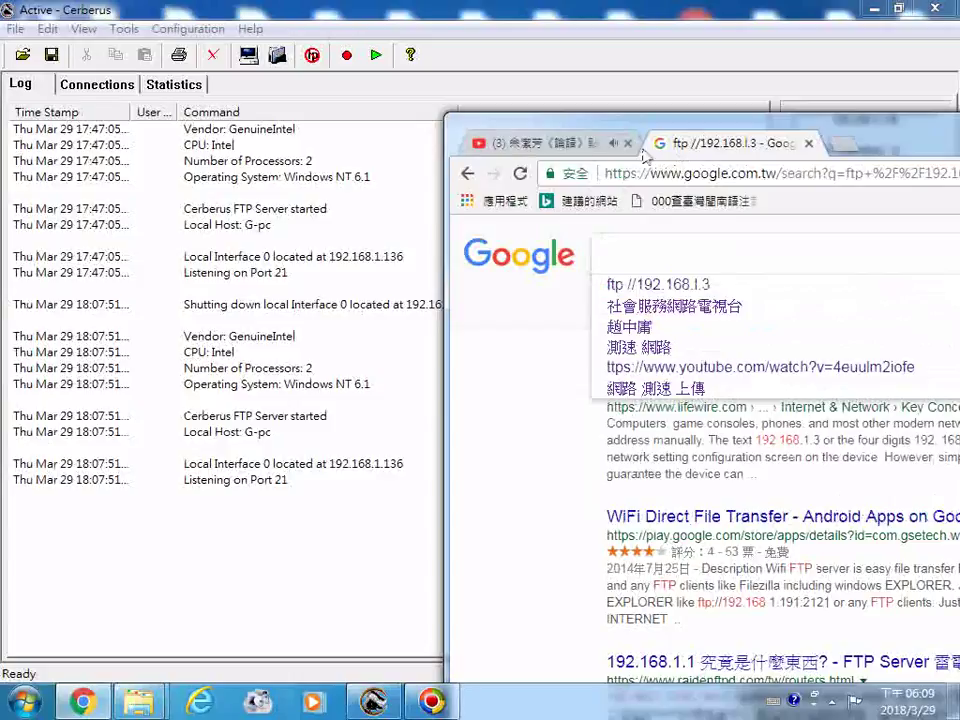
# Return to the new tab page and try to open the cut address "ftp //192.168.l.136" from the address bar
pyautogui.click(467, 178)
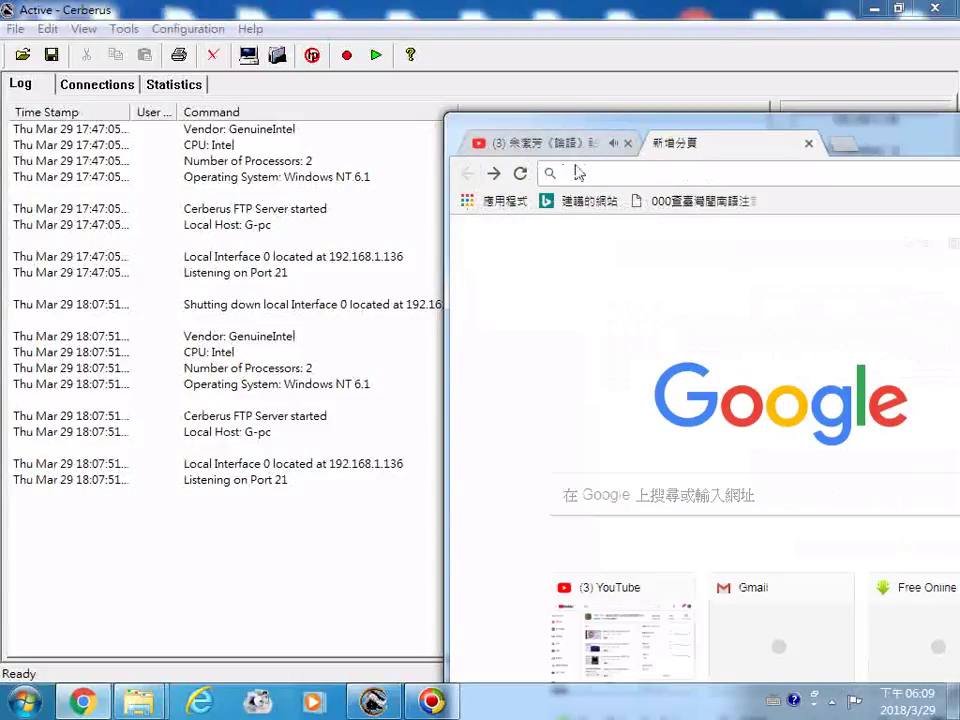
pyautogui.rightClick(578, 176)
pyautogui.click(619, 265)
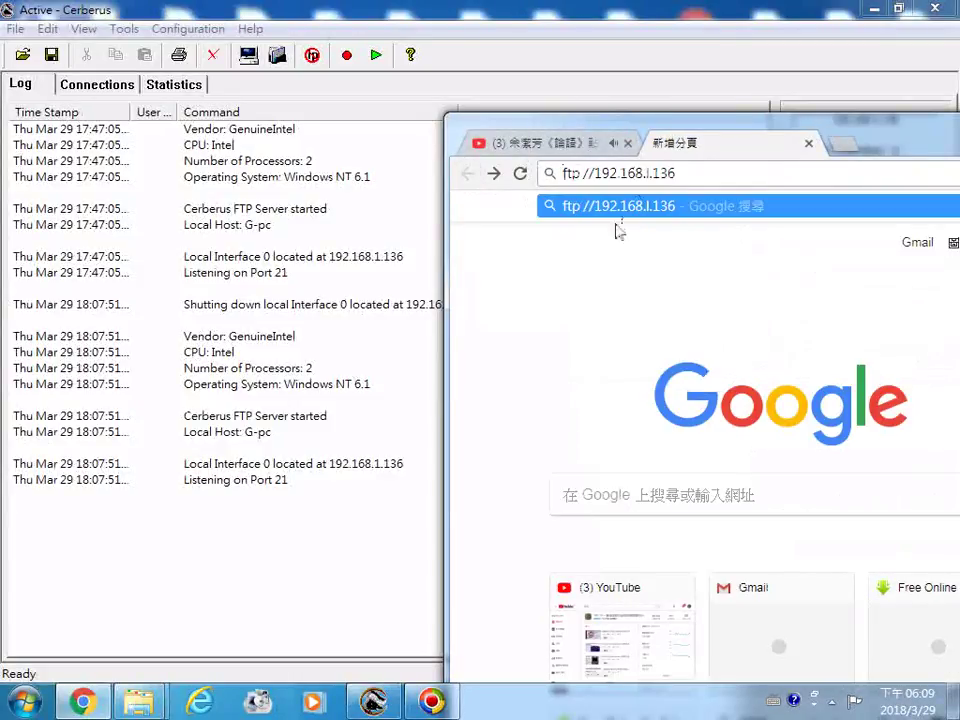
pyautogui.press('Return')
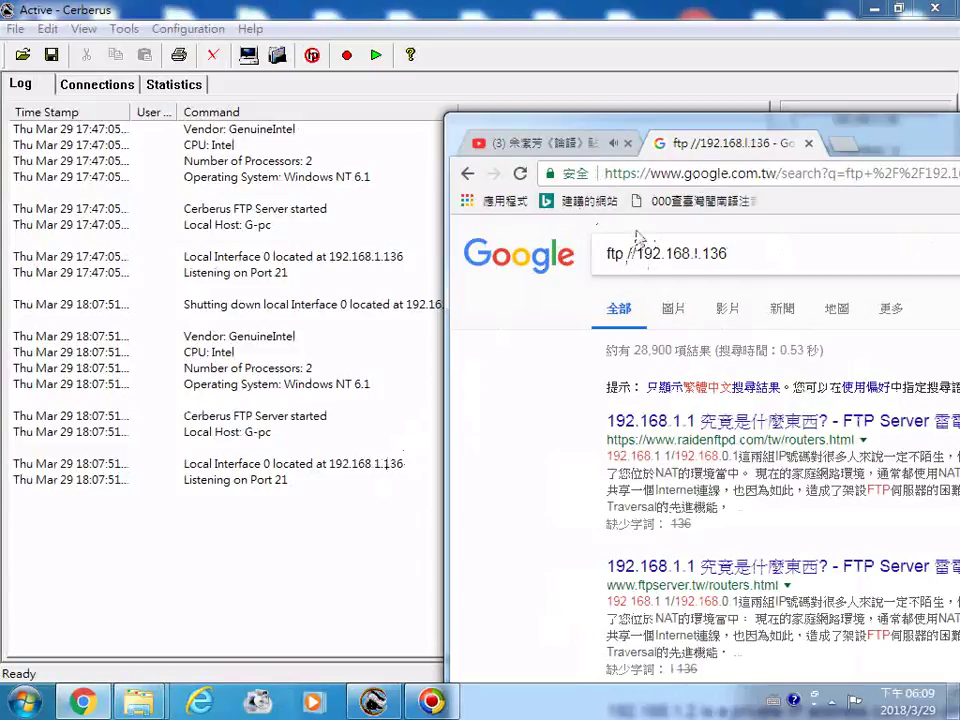
# Go back to the new tab page, try the address again as "ftp //192.168.l.136/" with a trailing slash, and view the resulting page
pyautogui.click(467, 174)
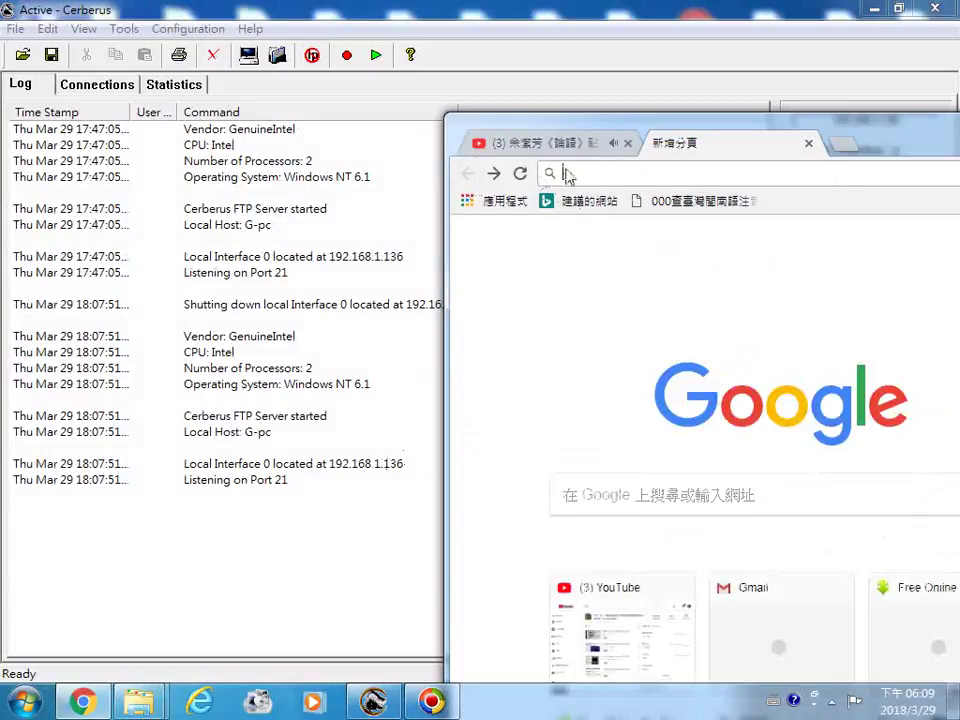
pyautogui.rightClick(585, 176)
pyautogui.click(643, 268)
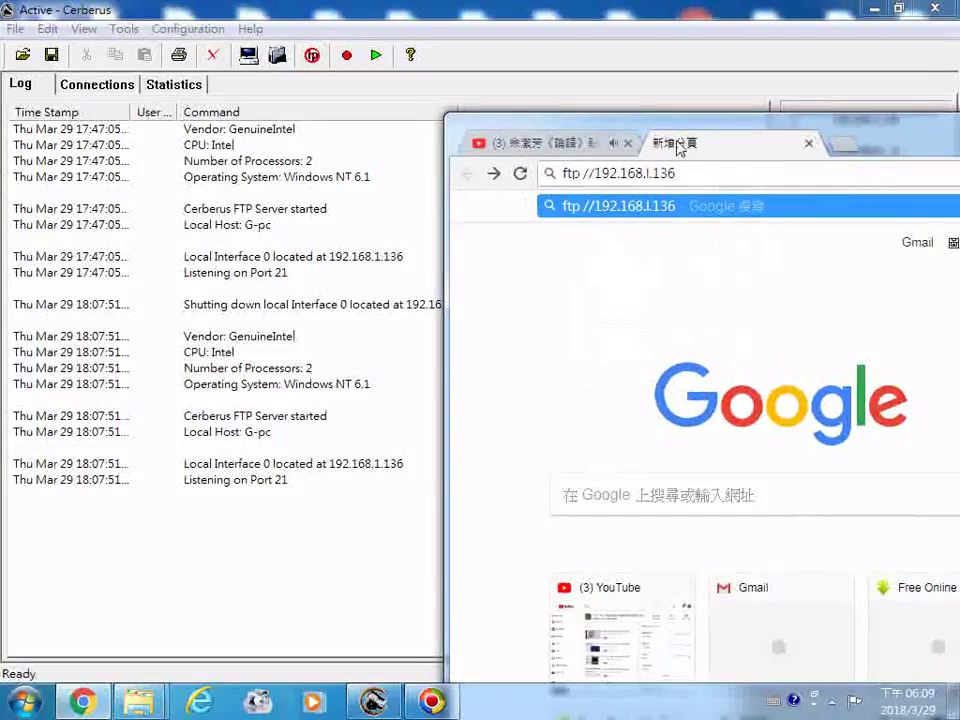
pyautogui.moveTo(680, 176); pyautogui.dragTo(590, 180)
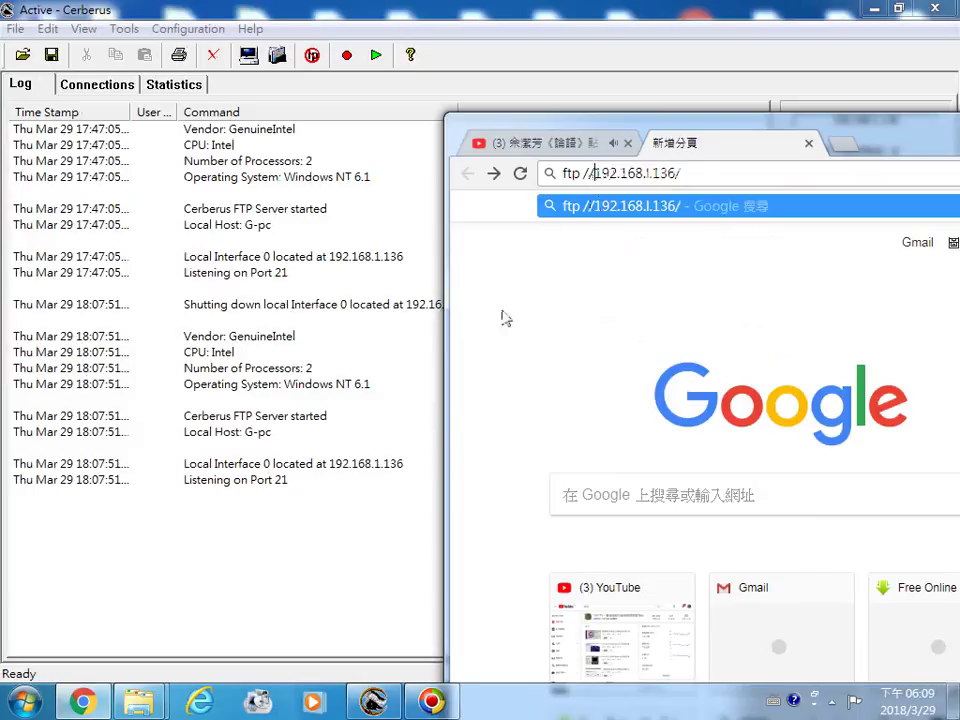
pyautogui.click(375, 470)
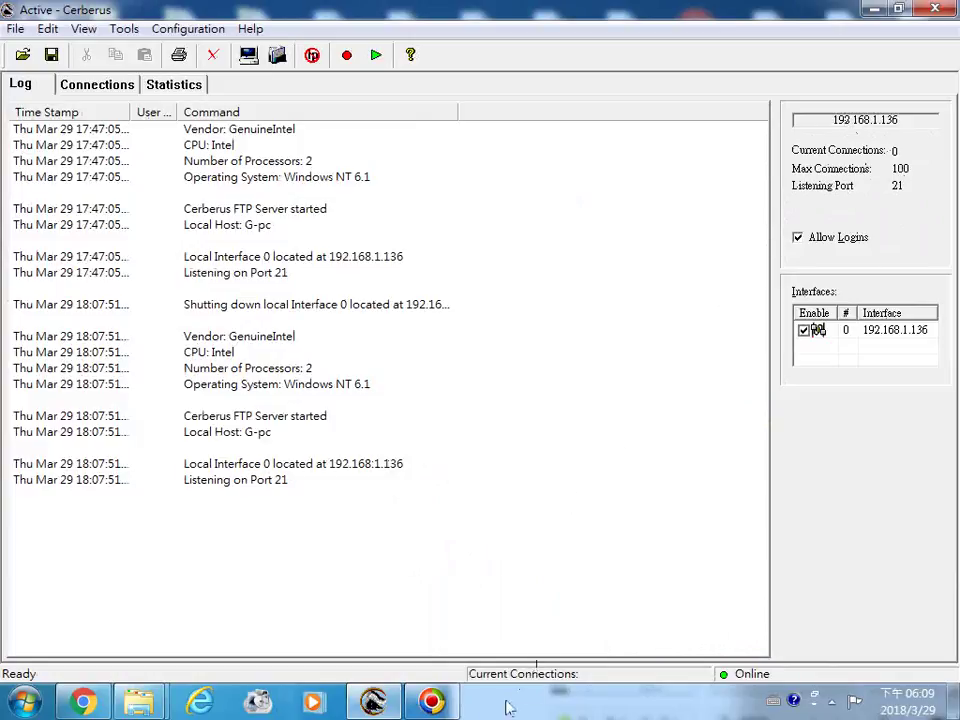
pyautogui.click(85, 702)
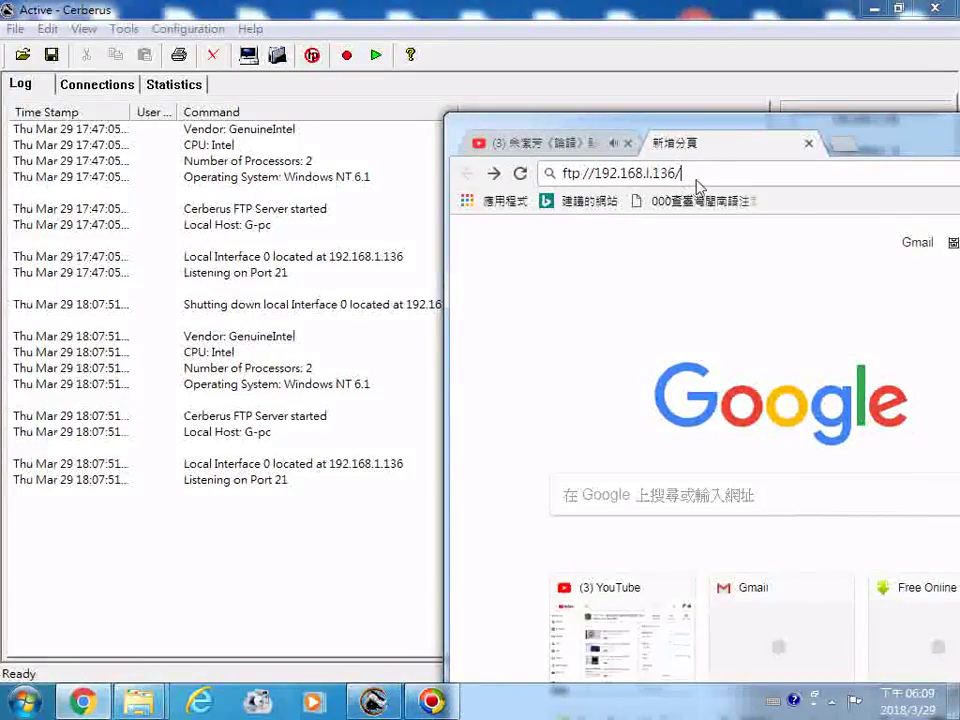
pyautogui.press('Return')
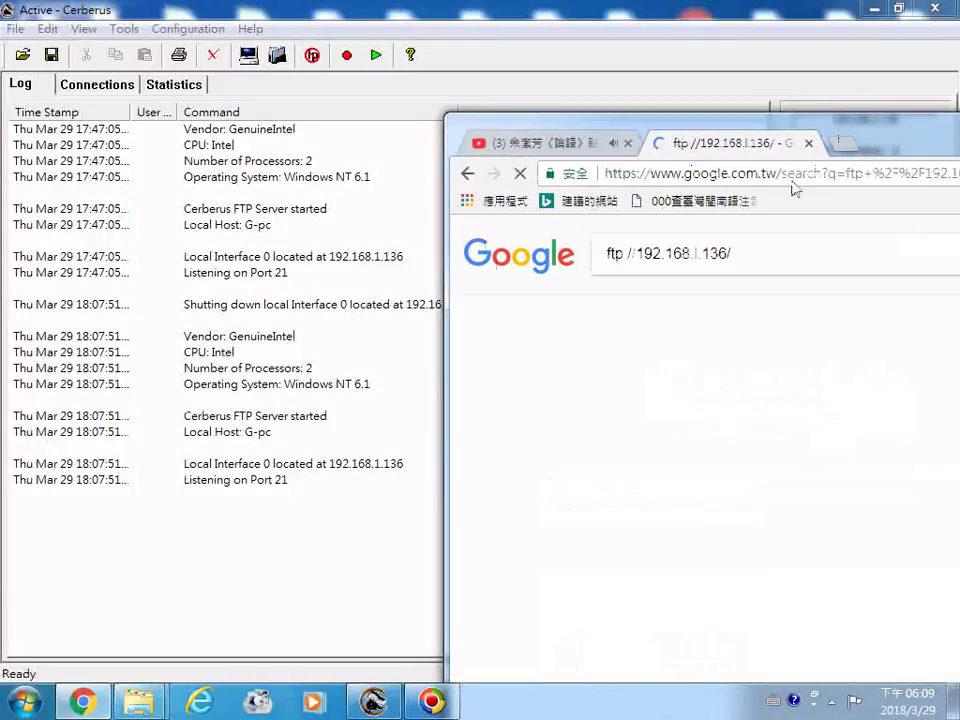
pyautogui.moveTo(660, 133); pyautogui.dragTo(413, 110)
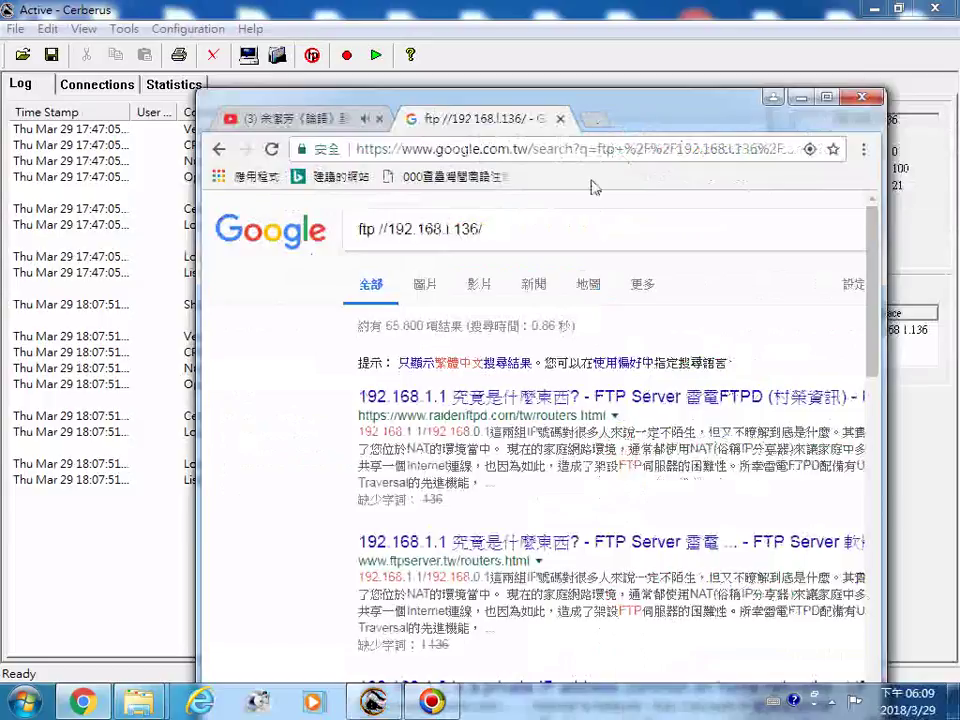
pyautogui.scroll(-1, 600, 210)
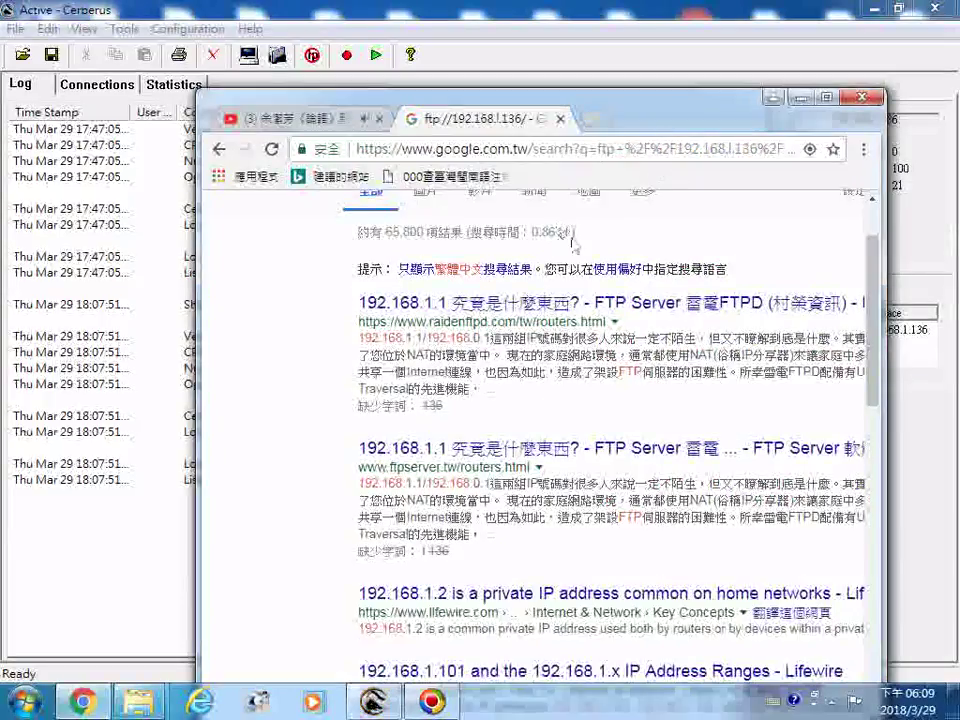